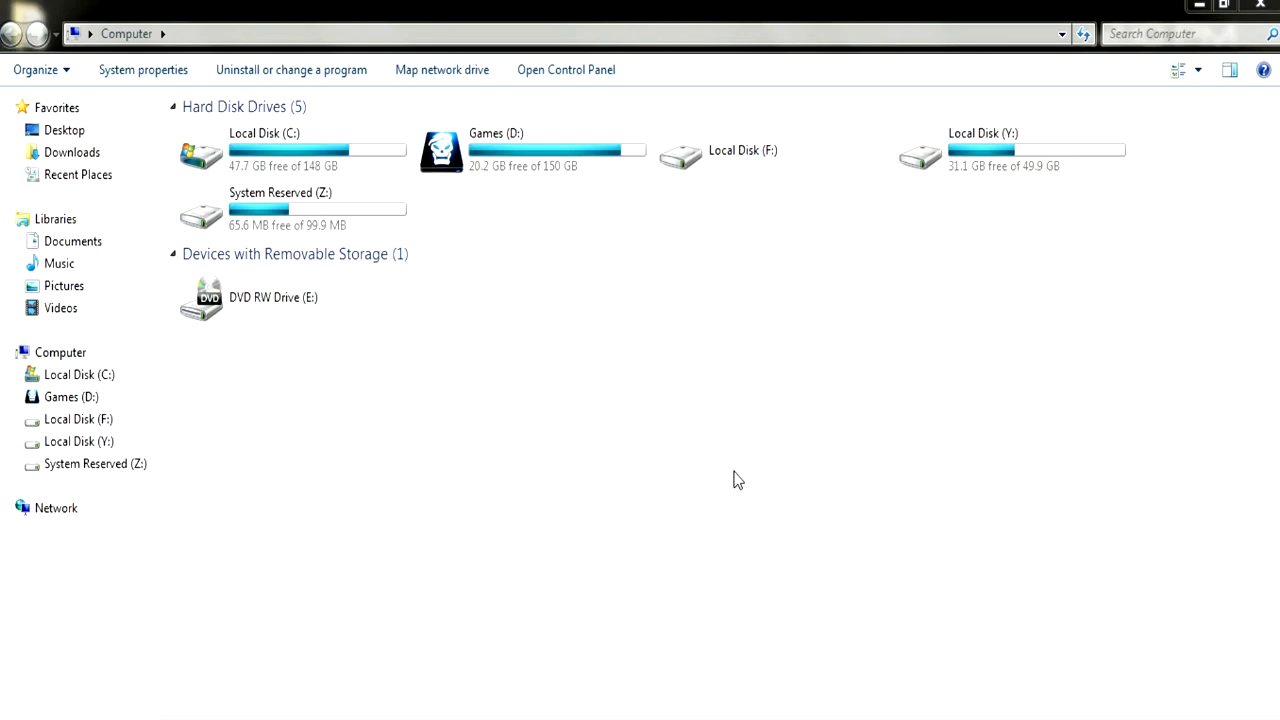
Try opening drive F:, declining the format prompt and dismissing the inaccessible-drive error.
{"action": "double_click", "coordinate": [744, 154]}
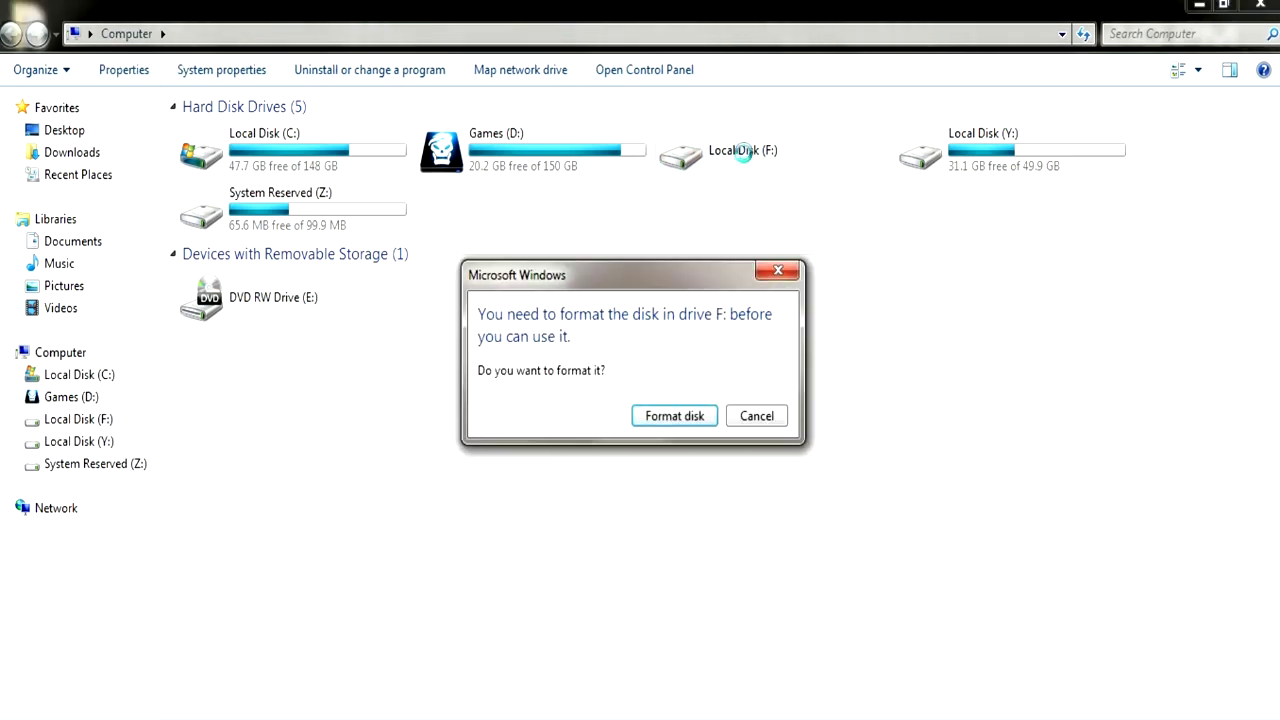
{"action": "left_click", "coordinate": [756, 418]}
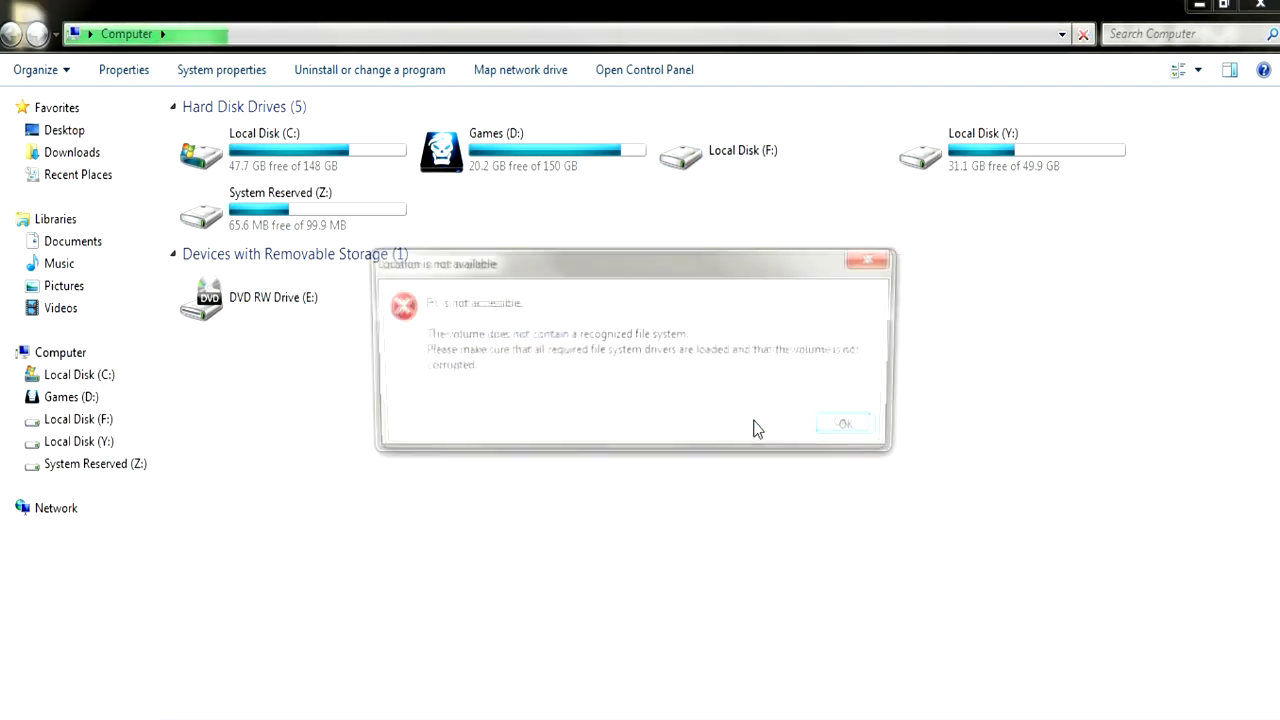
{"action": "left_click", "coordinate": [862, 430]}
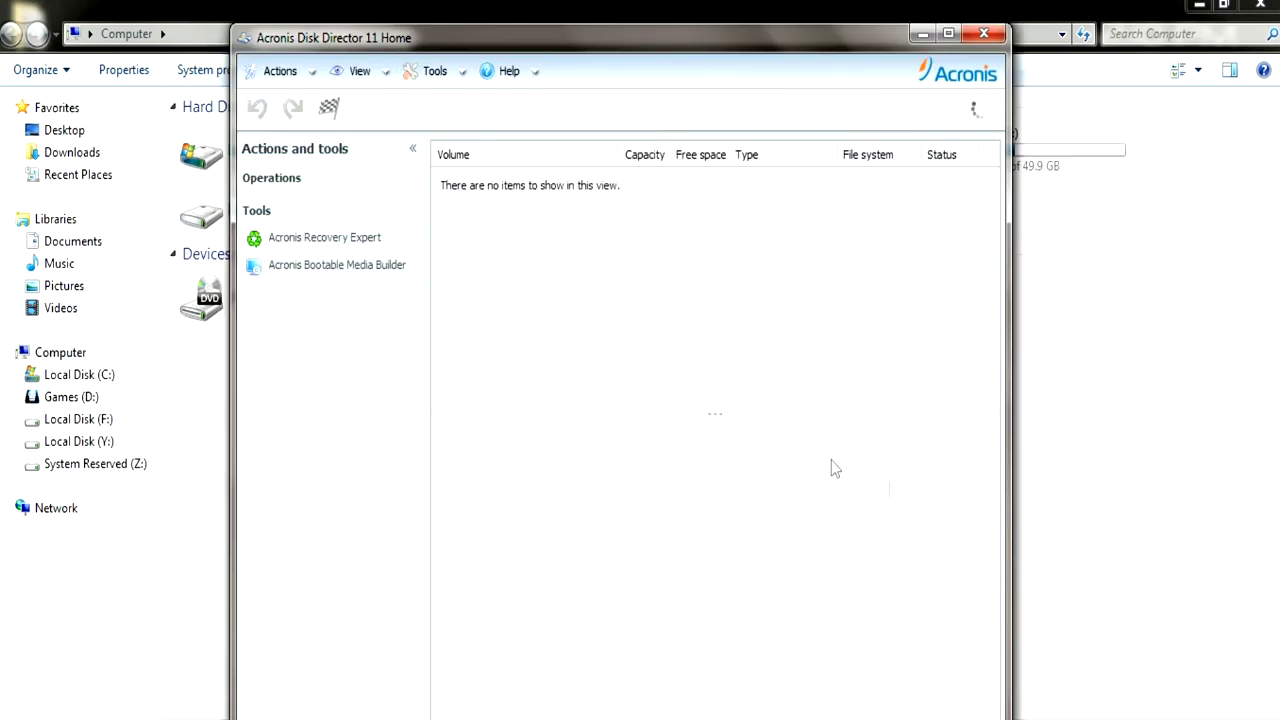
Launch Acronis Recovery Expert and choose the Manual recovery mode.
{"action": "left_click", "coordinate": [362, 256]}
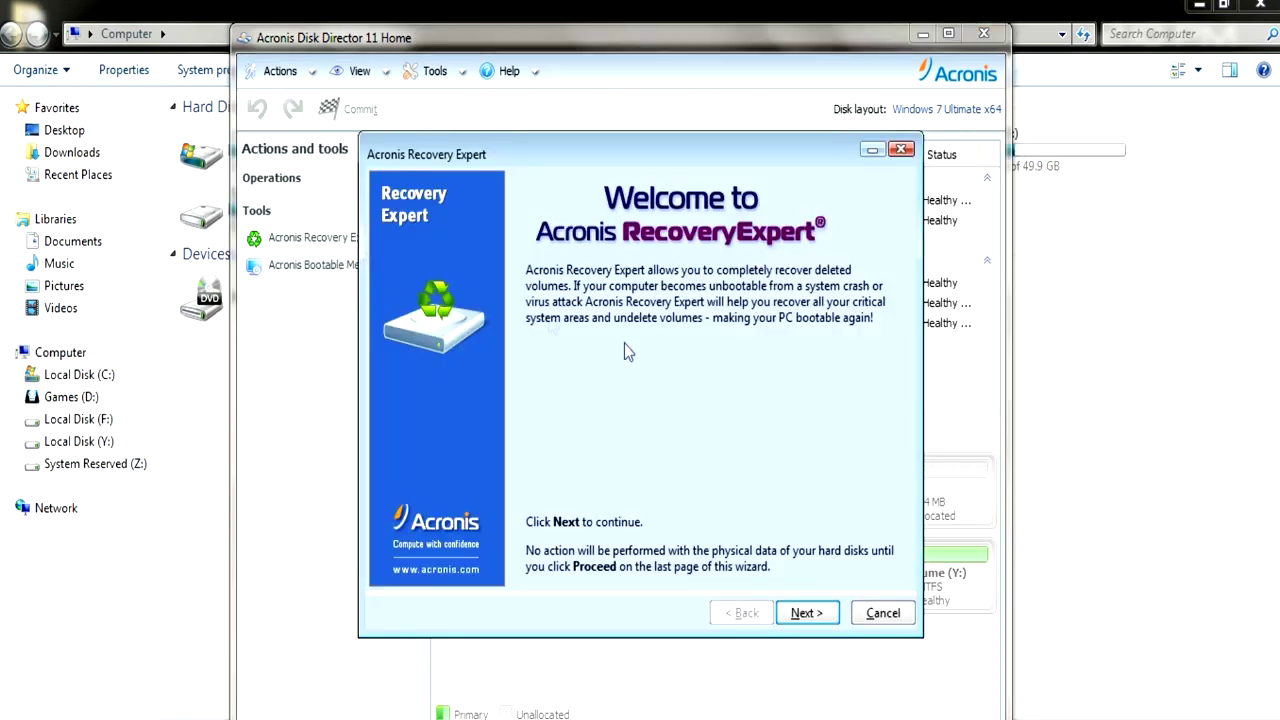
{"action": "left_click", "coordinate": [826, 612]}
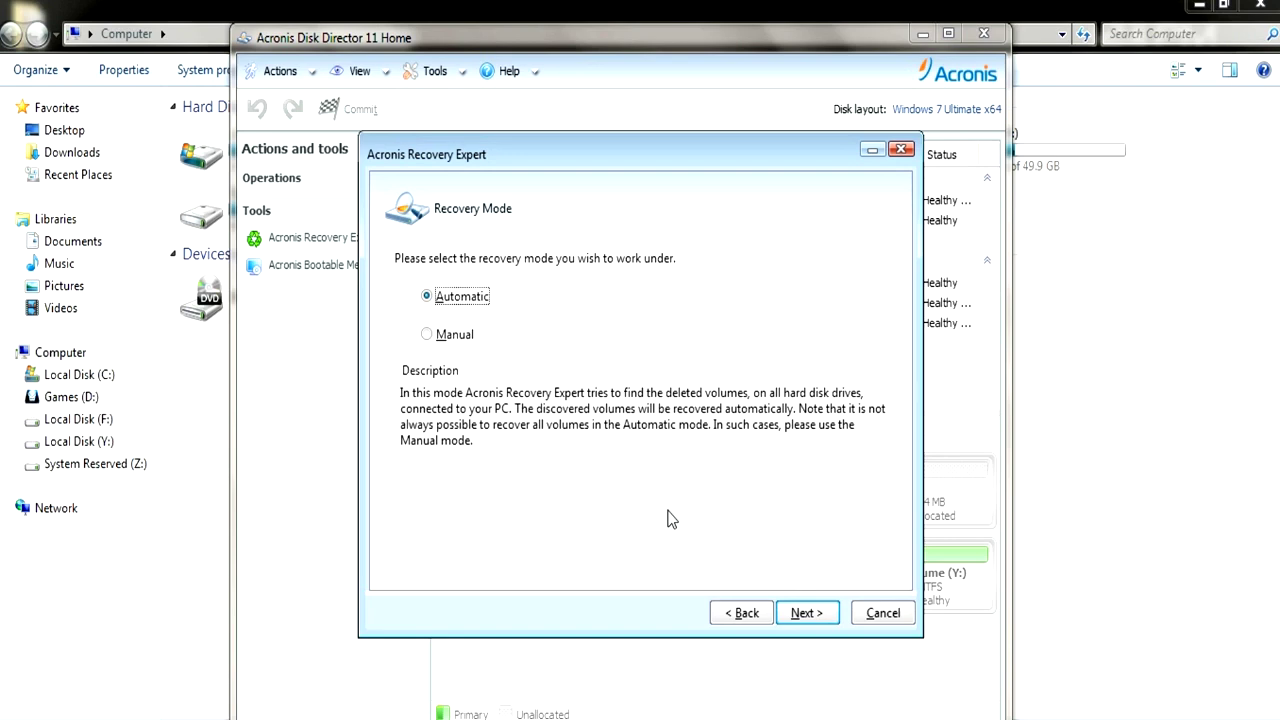
{"action": "left_click", "coordinate": [465, 345]}
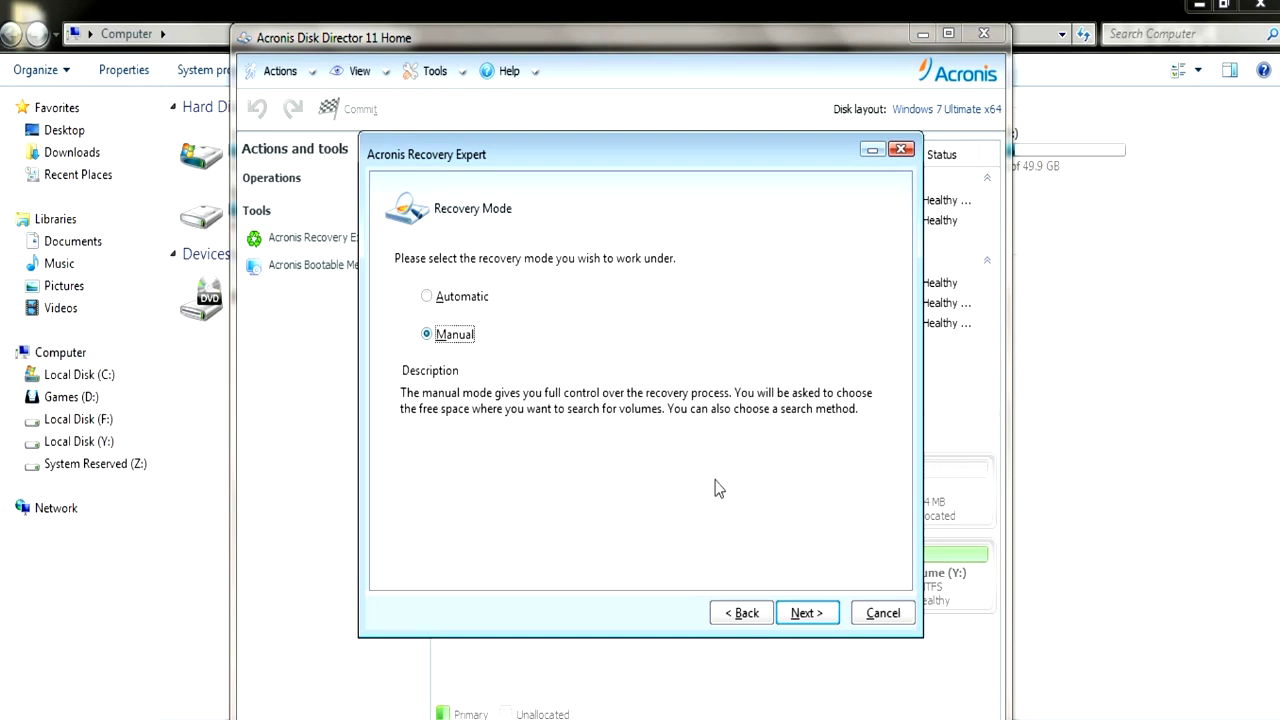
Advance to Unallocated Space Selection and pick the small free block on the 153.4 GB disk.
{"action": "left_click", "coordinate": [803, 614]}
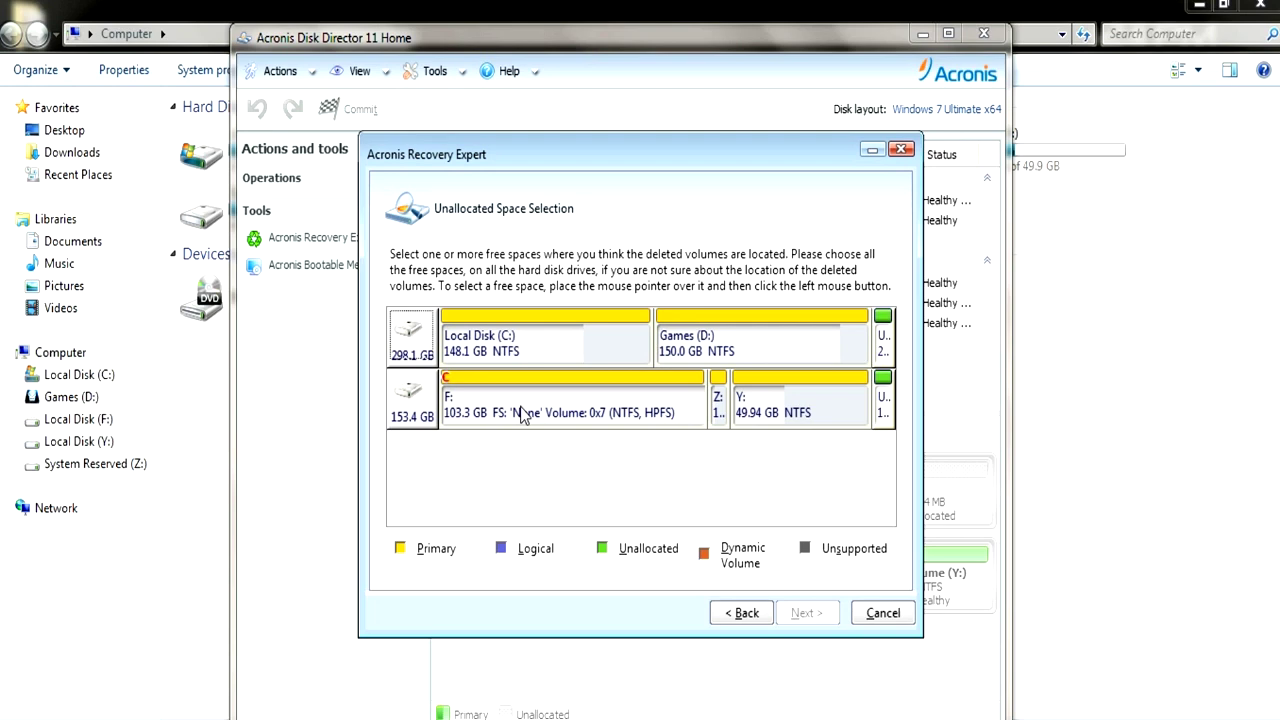
{"action": "left_click", "coordinate": [880, 405]}
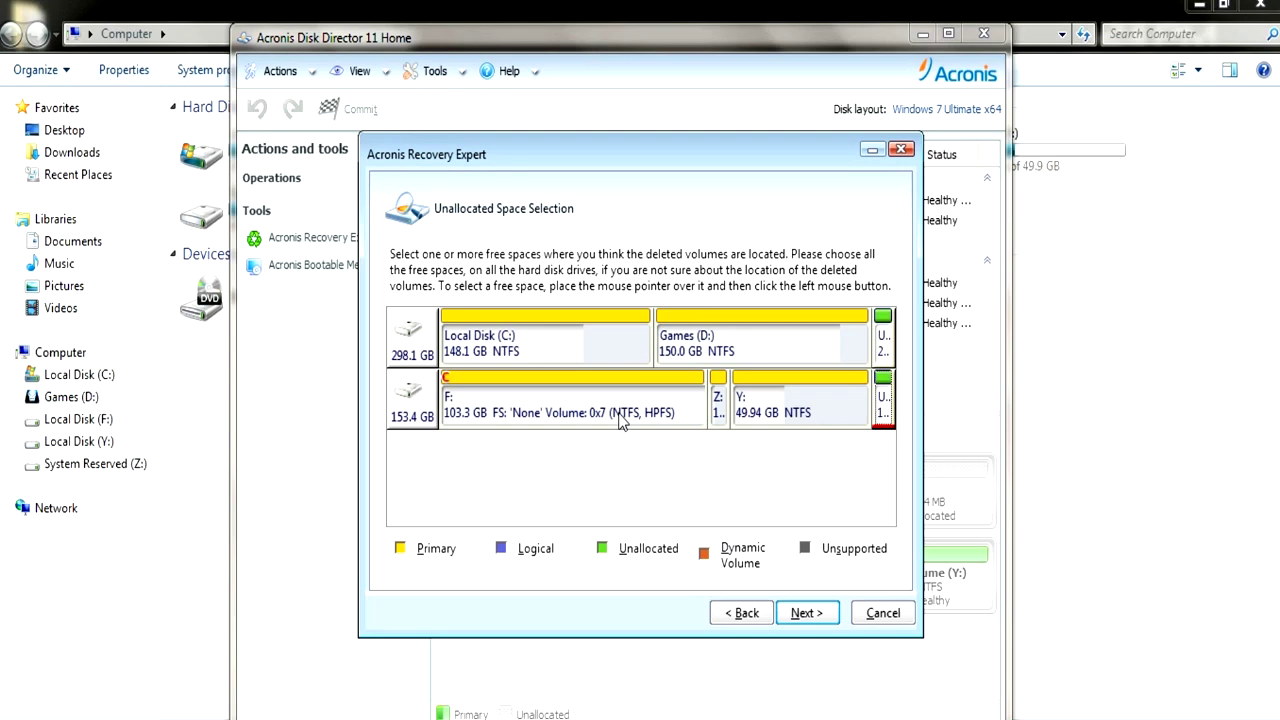
Switch to Automatic mode, run the search that finds nothing, then finish searching and close the wizard.
{"action": "left_click", "coordinate": [758, 620]}
{"action": "left_click", "coordinate": [468, 304]}
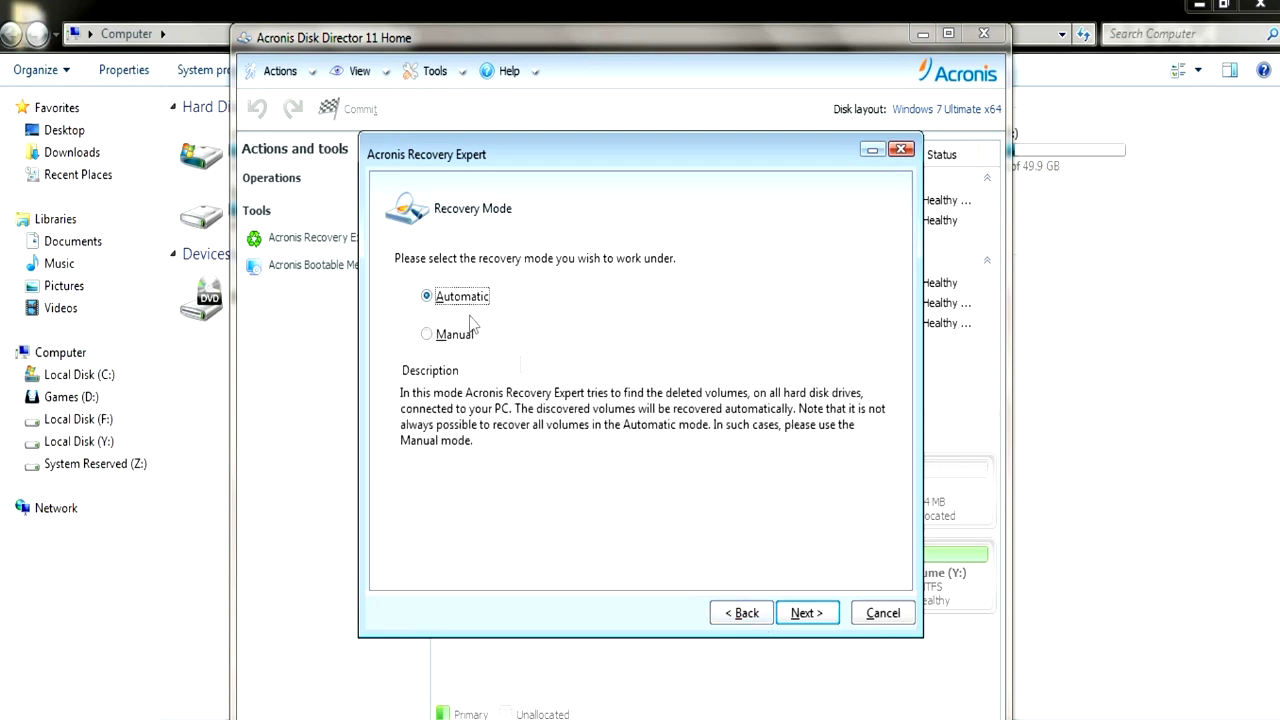
{"action": "left_click", "coordinate": [807, 613]}
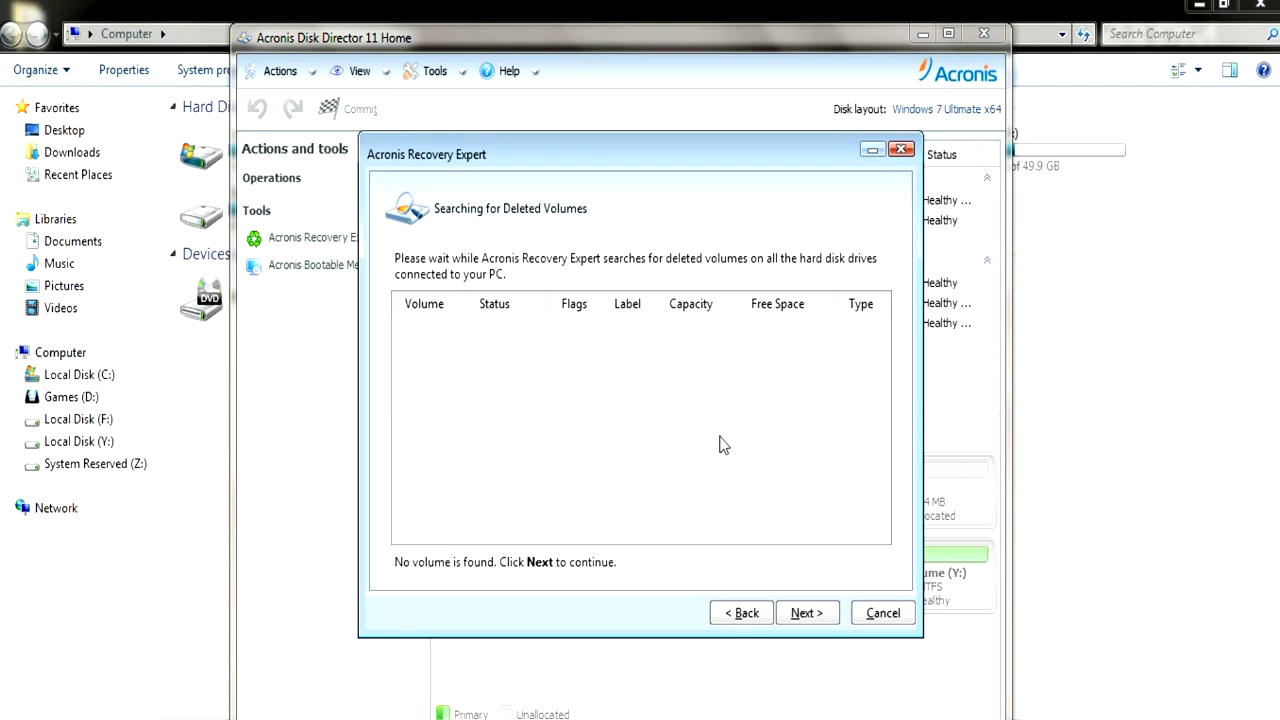
{"action": "left_click", "coordinate": [812, 614]}
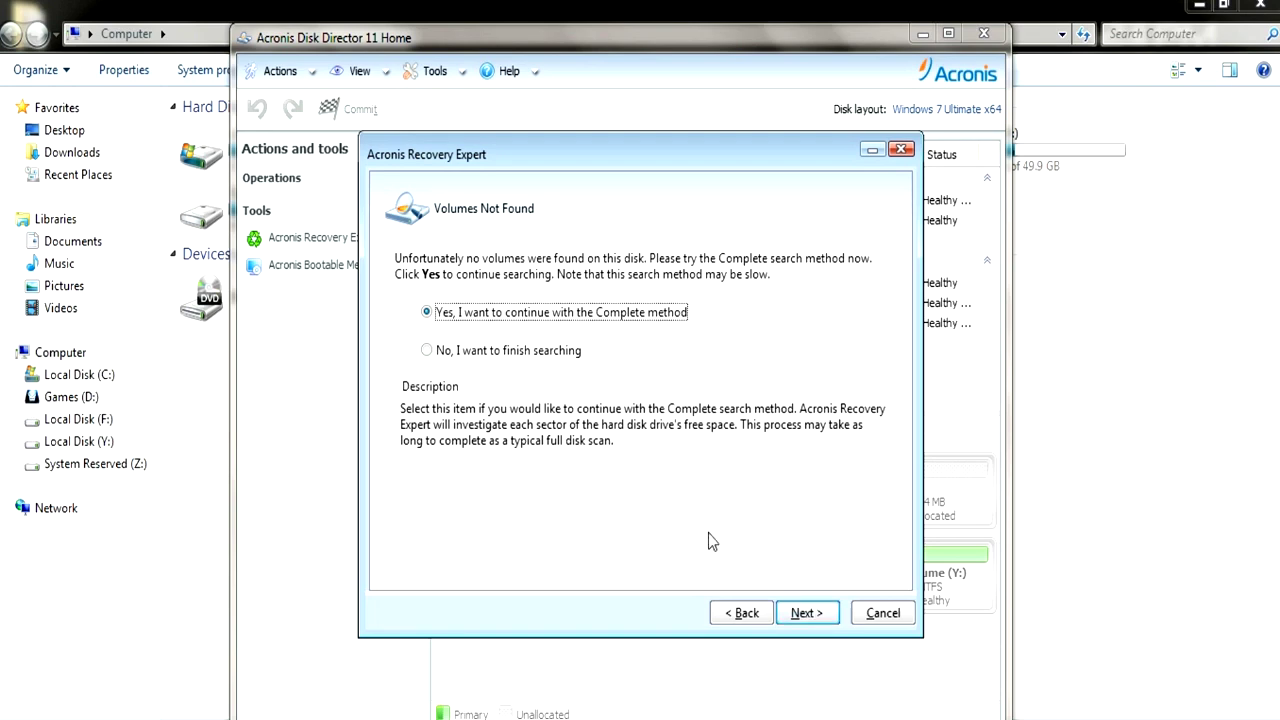
{"action": "left_click", "coordinate": [579, 353]}
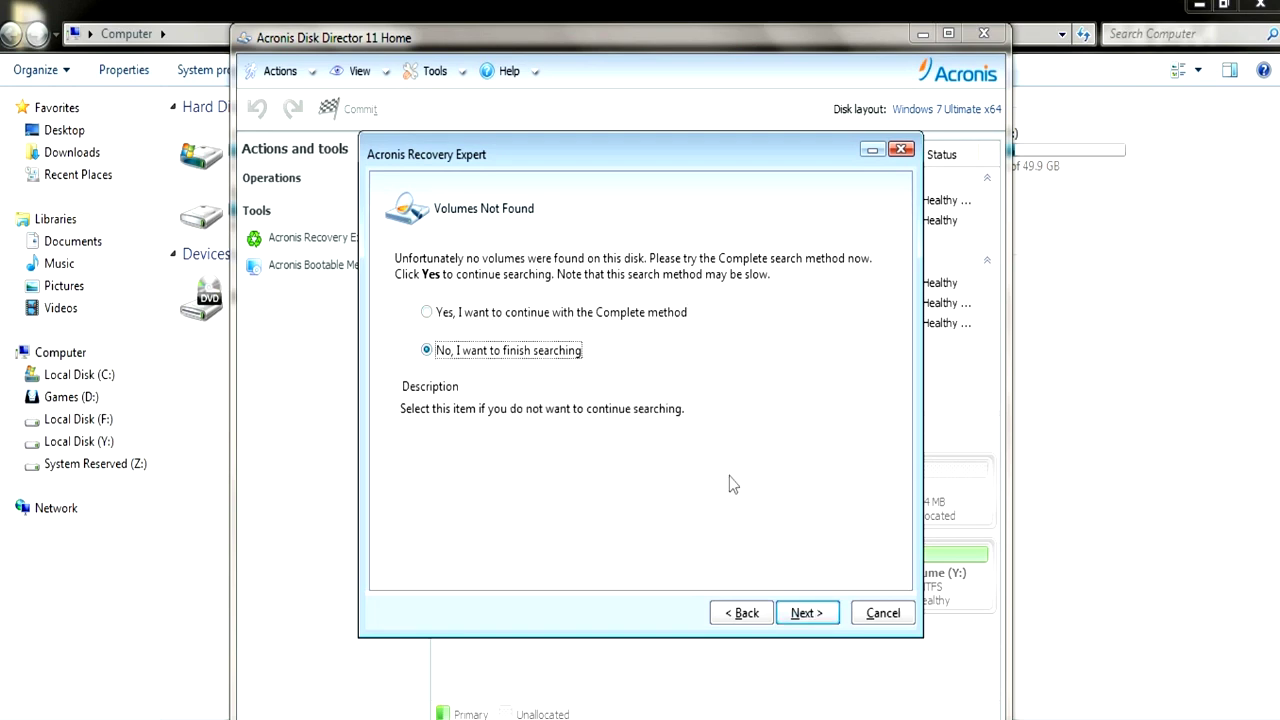
{"action": "left_click", "coordinate": [808, 614]}
{"action": "left_click", "coordinate": [807, 613]}
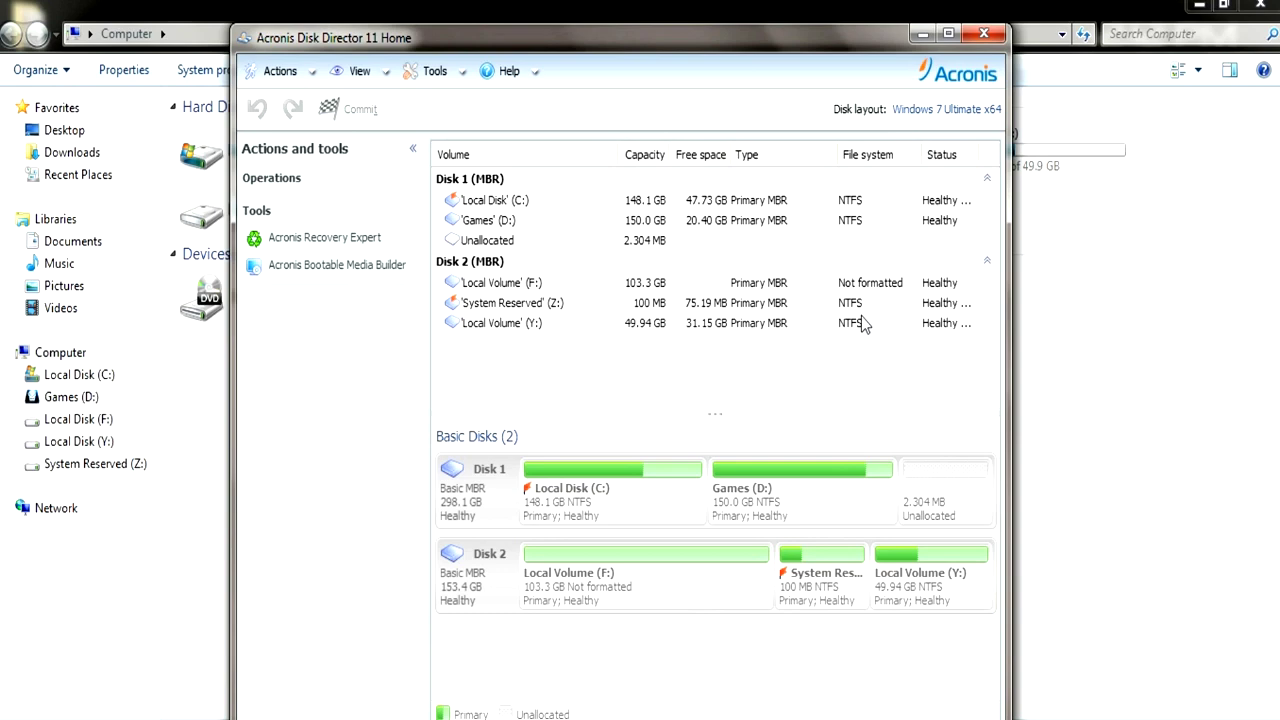
Delete Local Volume (F:) on Disk 2 and commit the operation, leaving 103.3 GB unallocated.
{"action": "left_click", "coordinate": [632, 554]}
{"action": "right_click", "coordinate": [598, 560]}
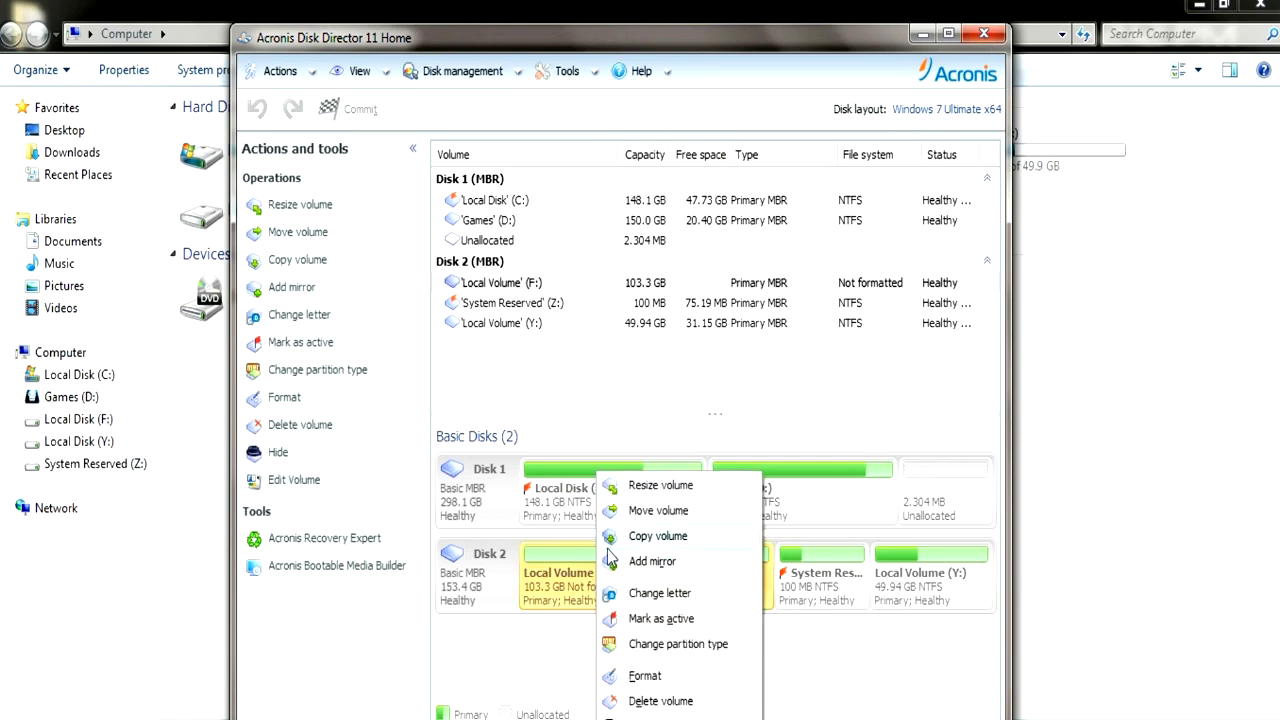
{"action": "left_click", "coordinate": [658, 708]}
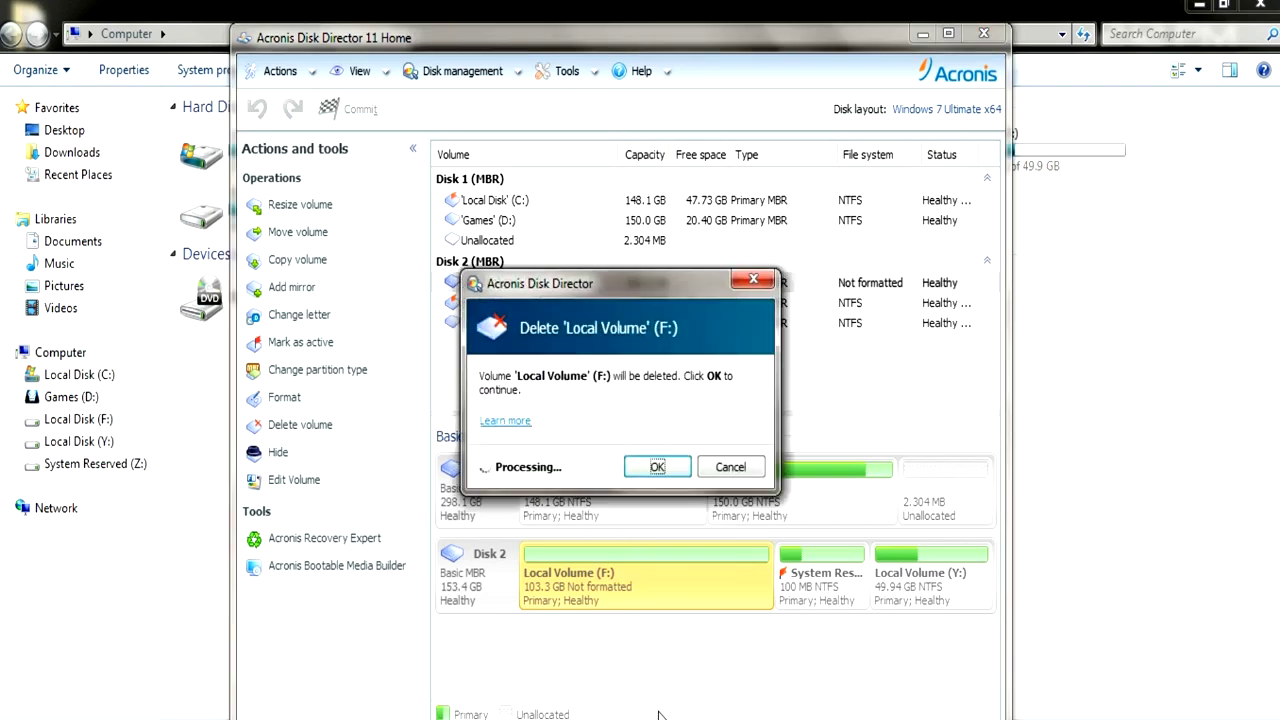
{"action": "left_click", "coordinate": [657, 467]}
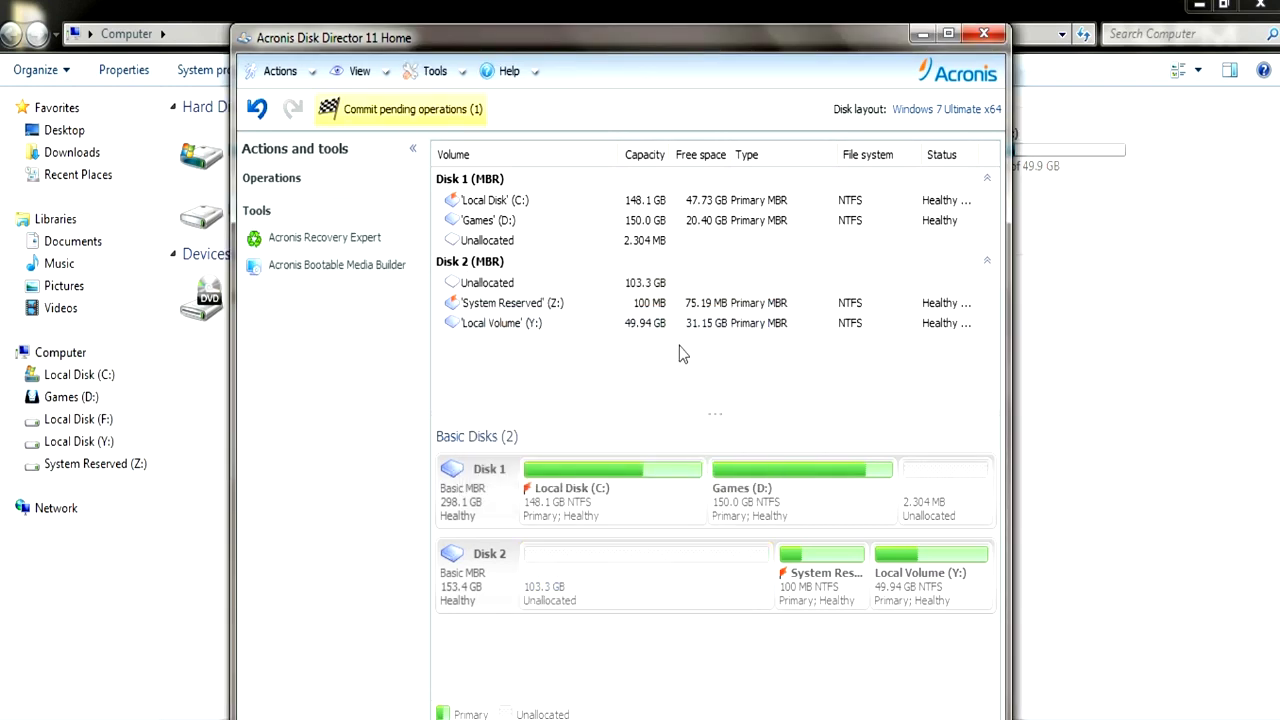
{"action": "left_click", "coordinate": [450, 112]}
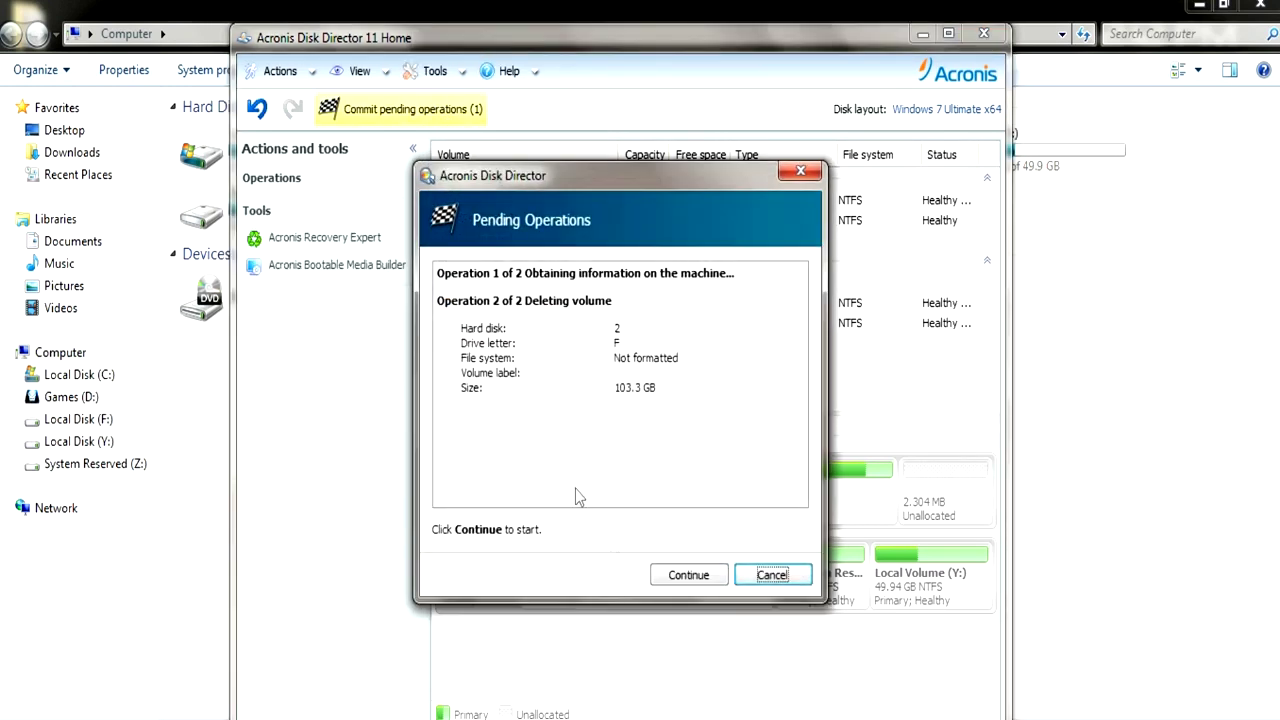
{"action": "left_click", "coordinate": [685, 576]}
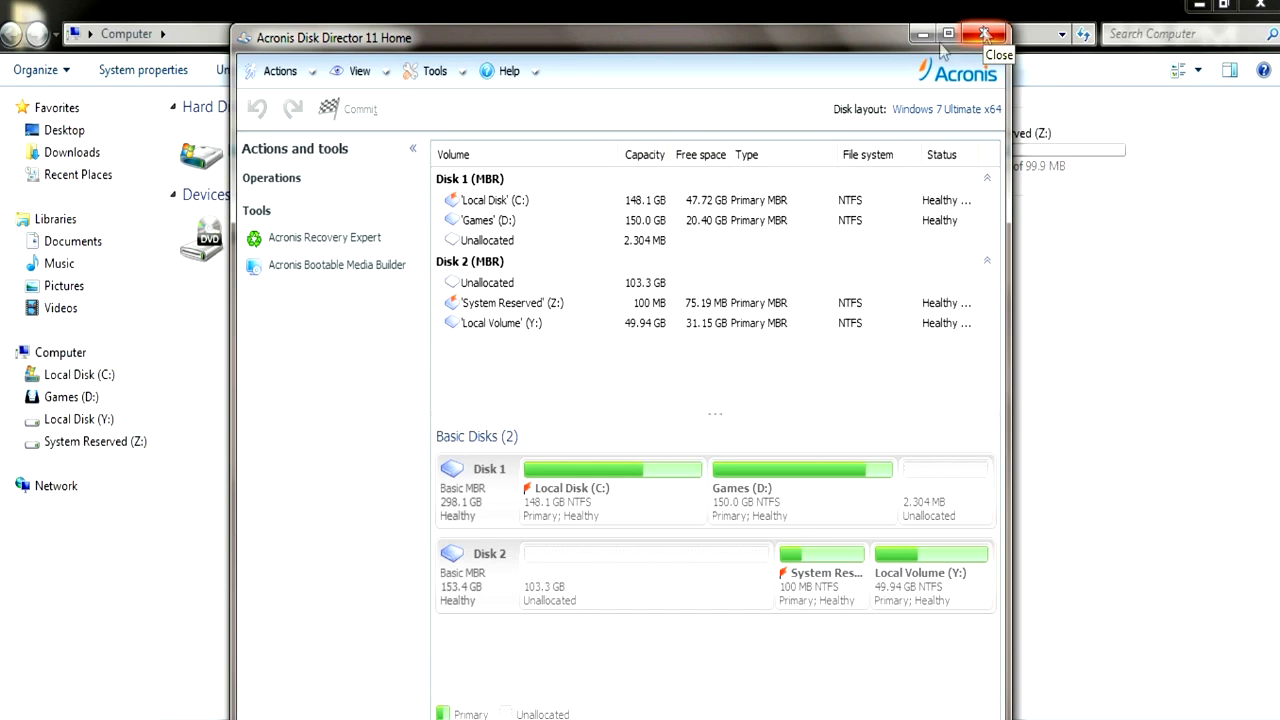
Relaunch Recovery Expert in Manual mode, target the 103.3 GB unallocated space, and choose the Complete method.
{"action": "left_click", "coordinate": [338, 240]}
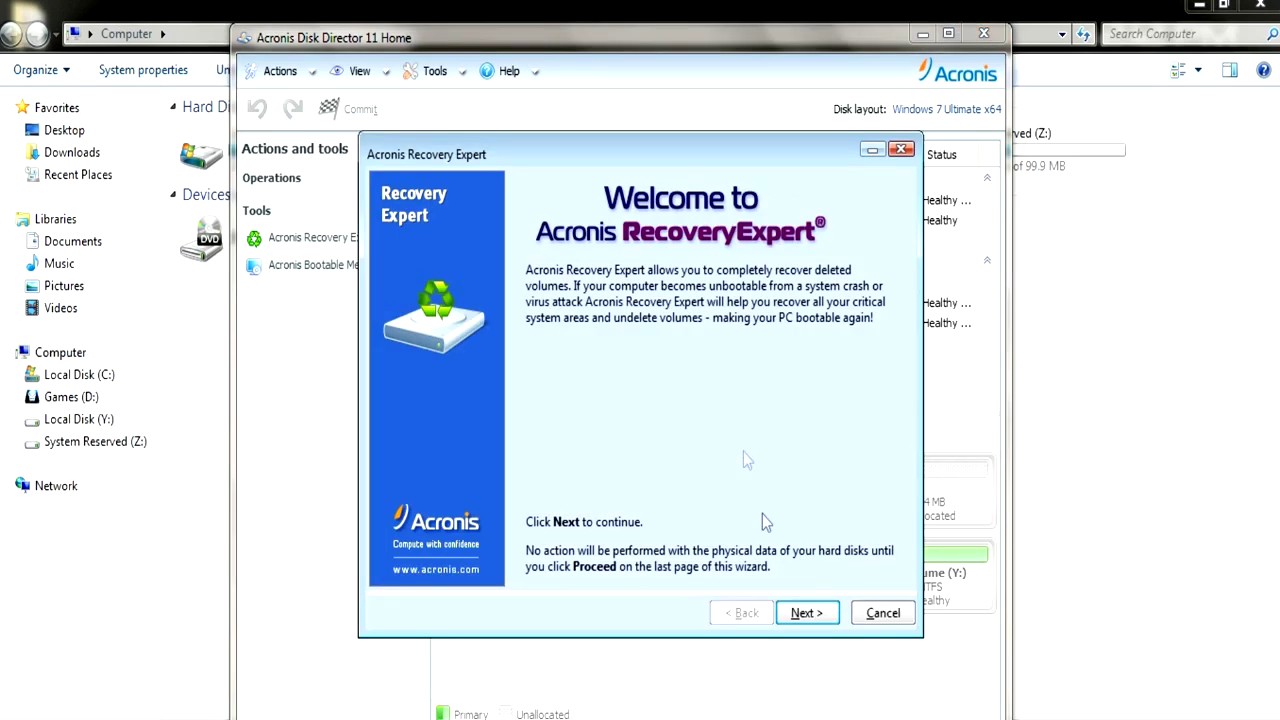
{"action": "left_click", "coordinate": [807, 614]}
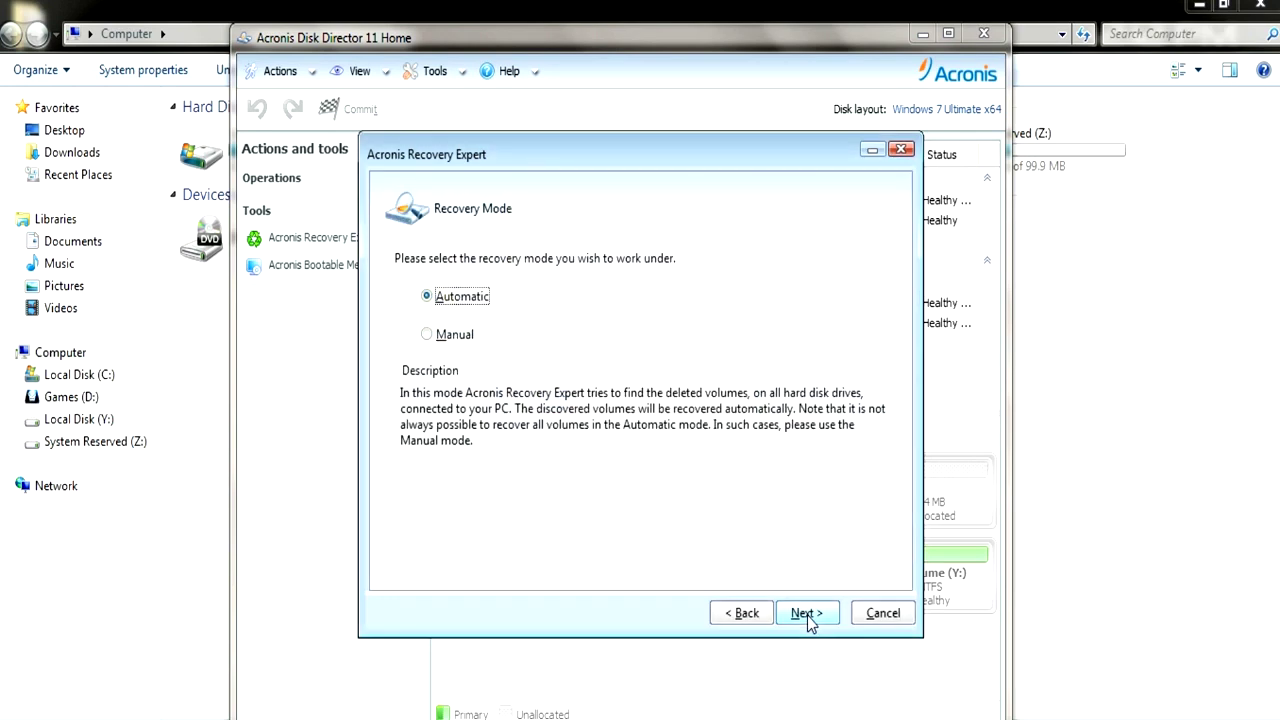
{"action": "left_click", "coordinate": [452, 335]}
{"action": "left_click", "coordinate": [807, 613]}
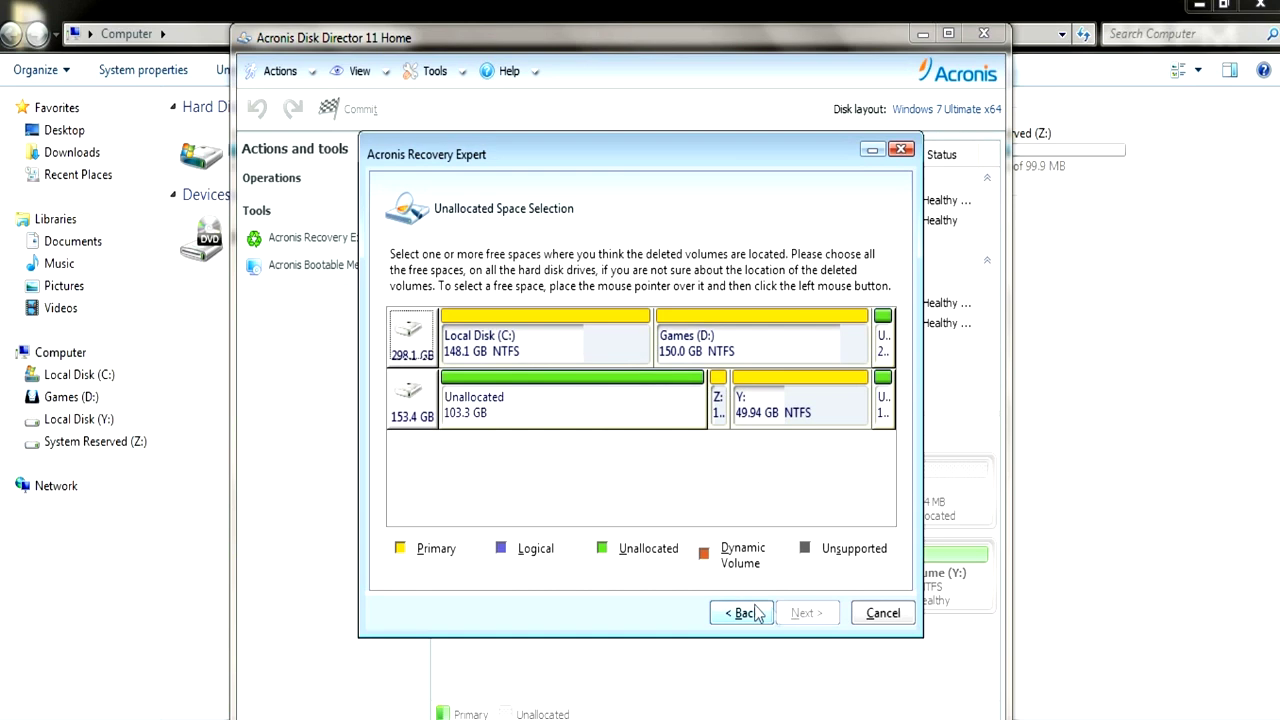
{"action": "left_click", "coordinate": [576, 390]}
{"action": "left_click", "coordinate": [803, 613]}
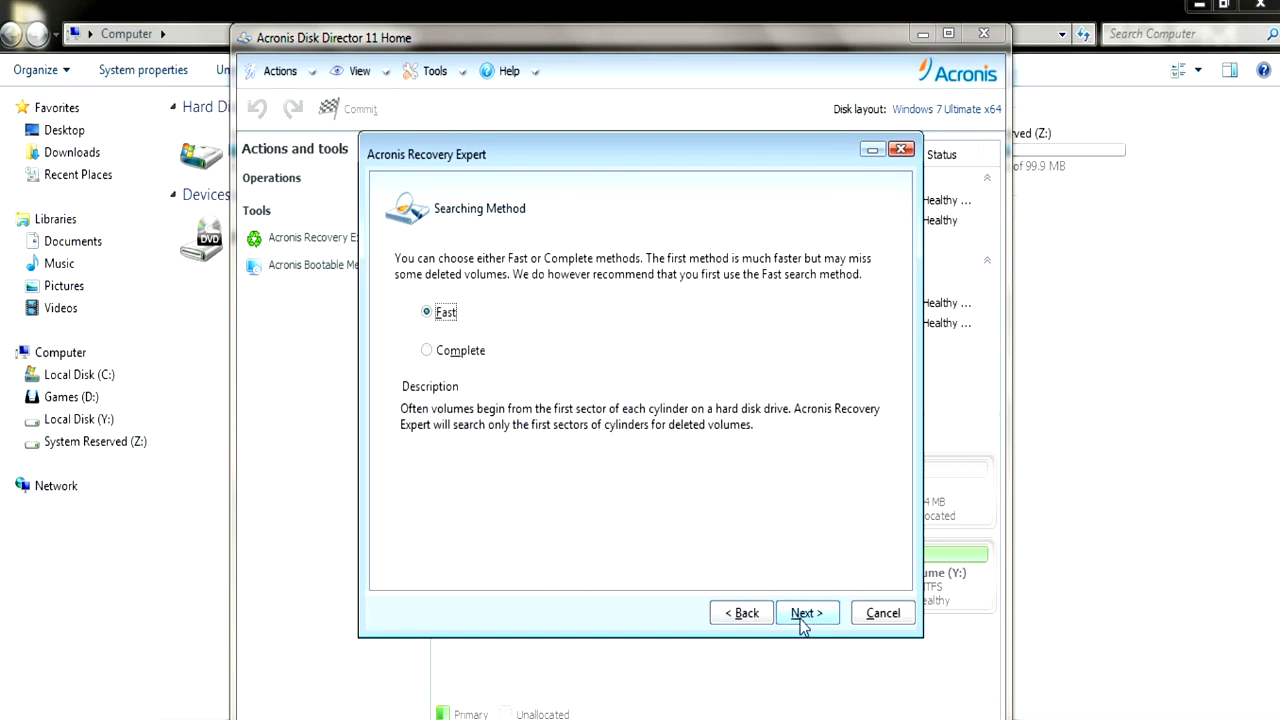
{"action": "left_click", "coordinate": [428, 352]}
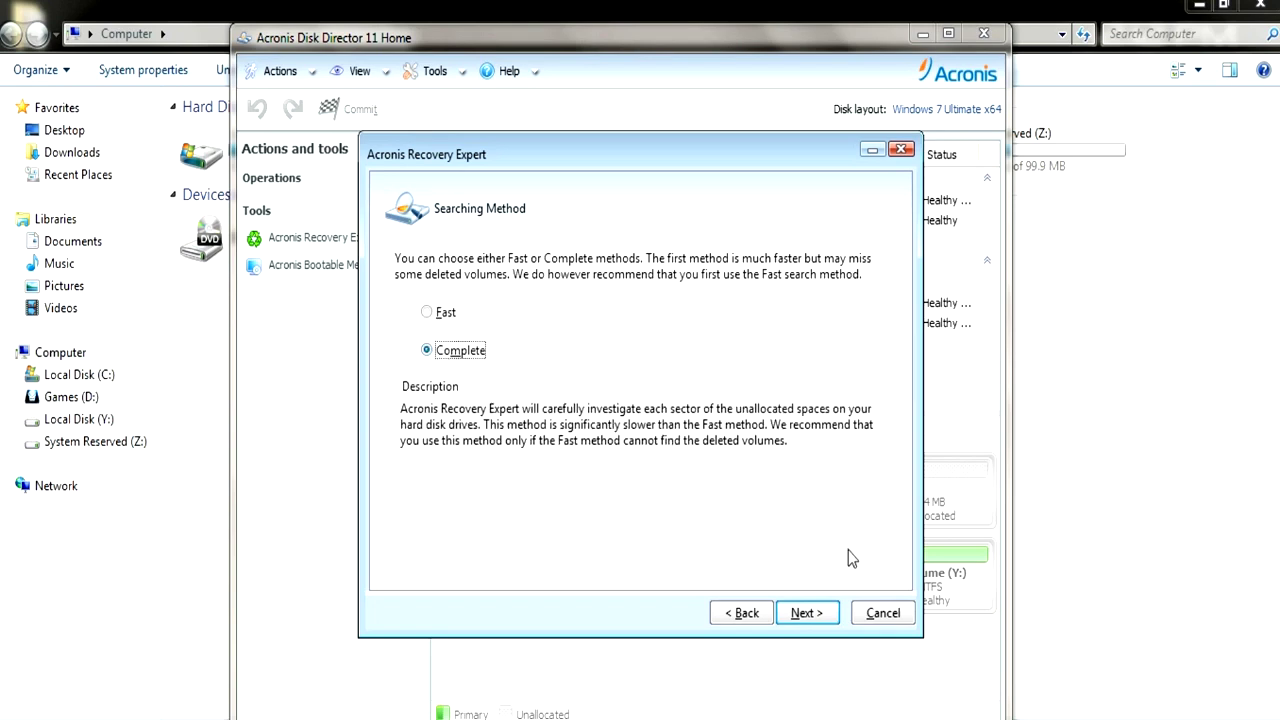
Search the free space, tick the found 103.3 GB NTFS volume Junk, and continue to Recovered Volumes.
{"action": "left_click", "coordinate": [806, 616]}
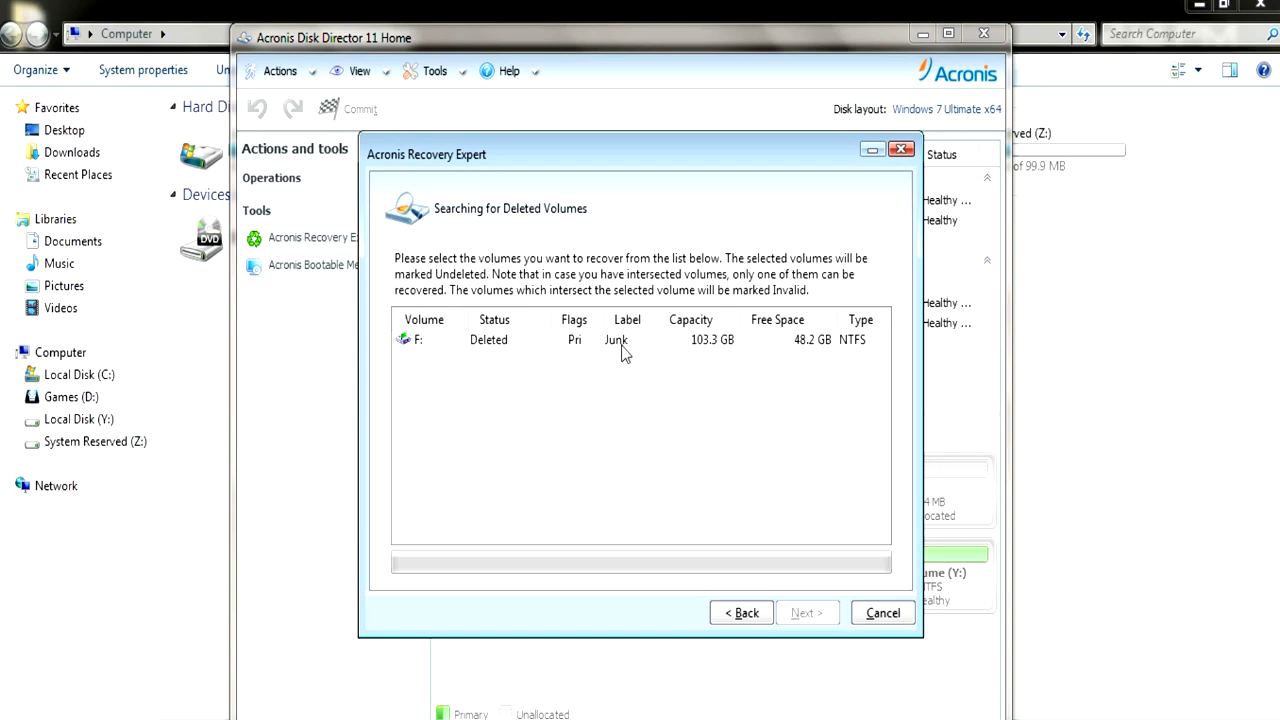
{"action": "left_click", "coordinate": [547, 346]}
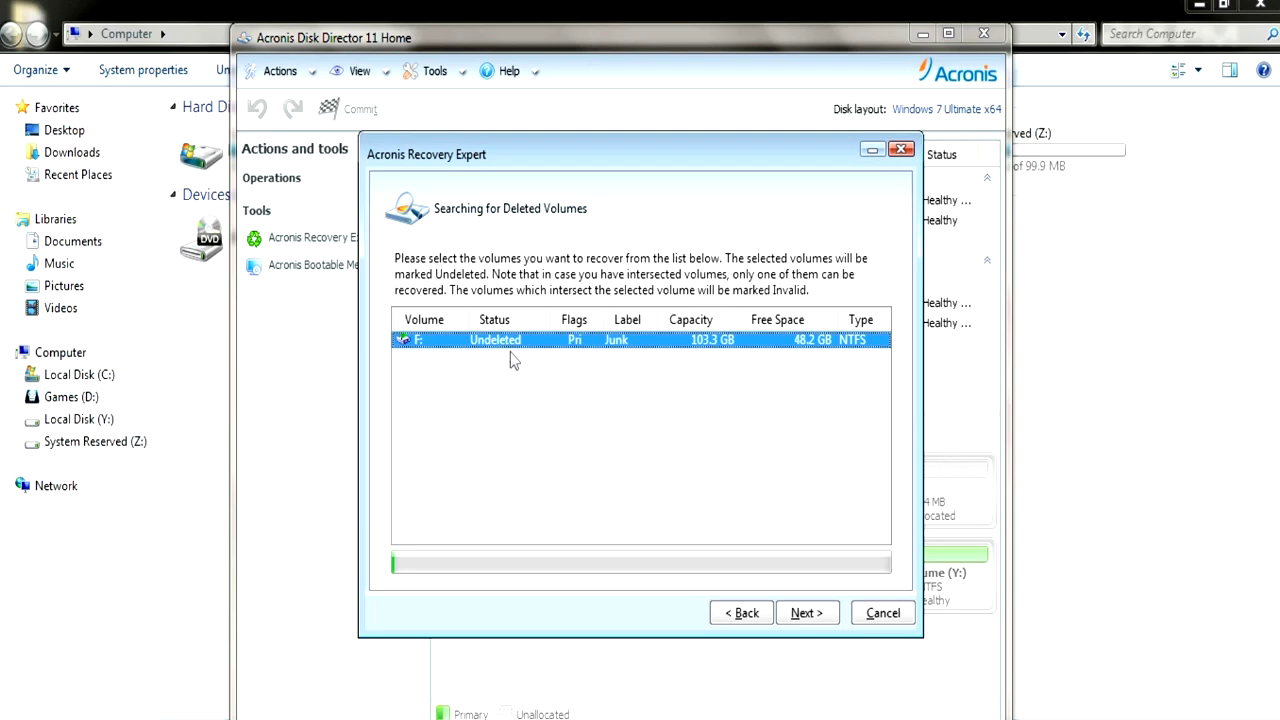
{"action": "left_click", "coordinate": [514, 346]}
{"action": "left_click", "coordinate": [514, 346]}
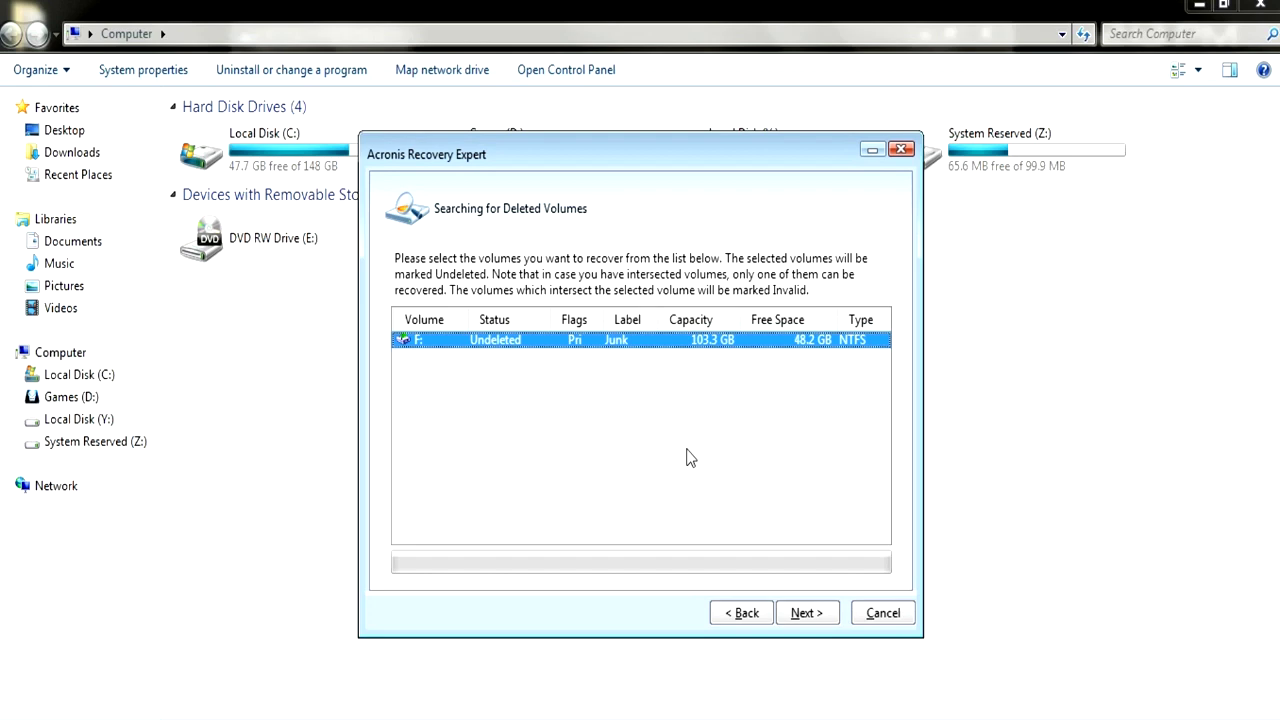
{"action": "left_click", "coordinate": [517, 347]}
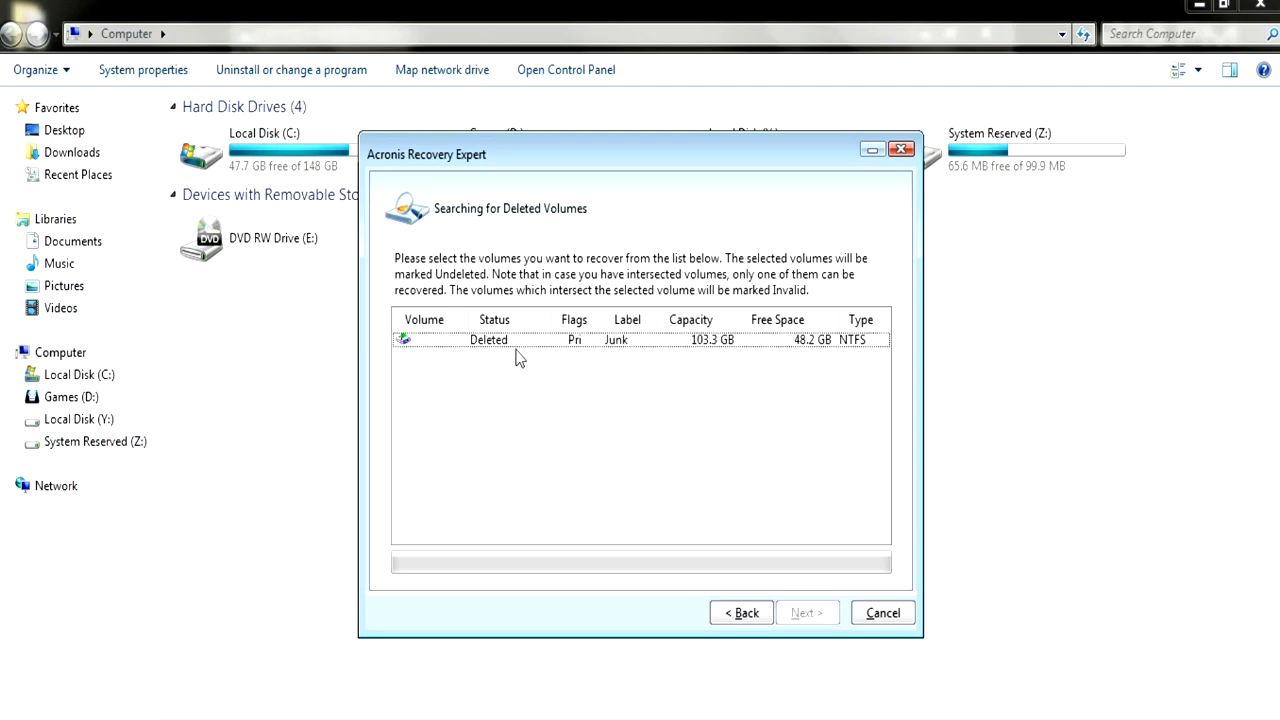
{"action": "left_click", "coordinate": [589, 342]}
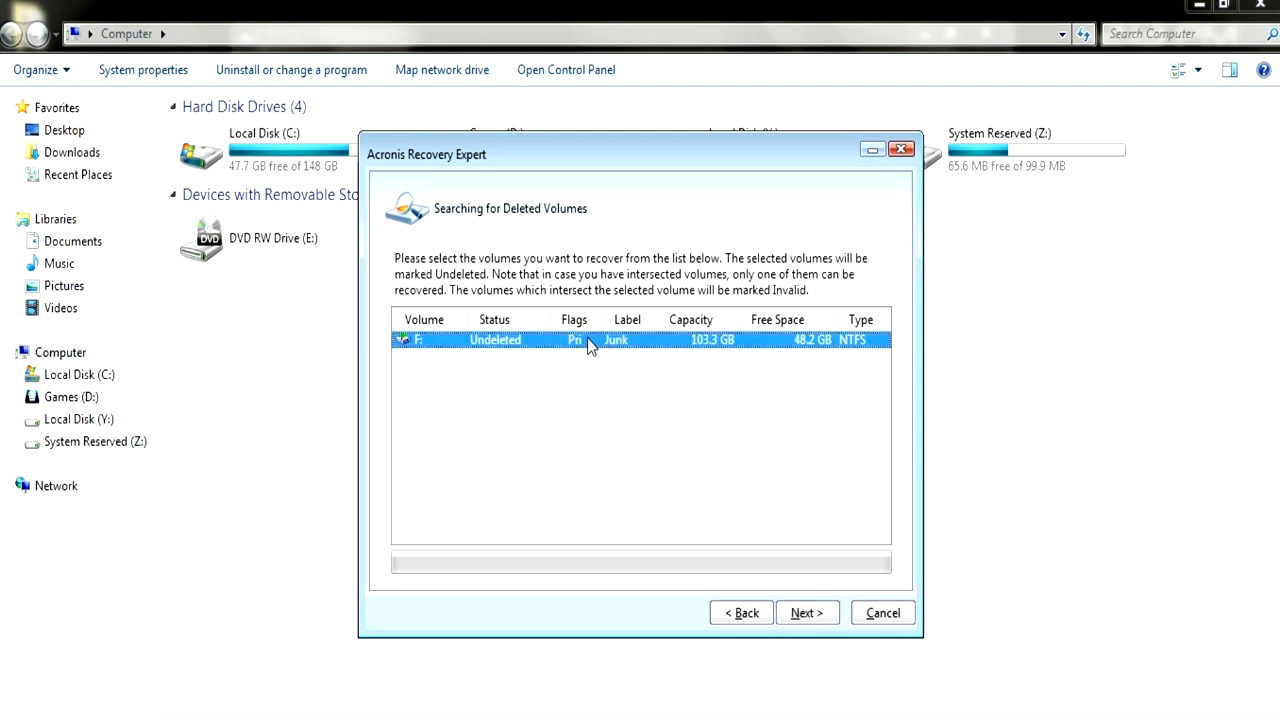
{"action": "left_click", "coordinate": [588, 343]}
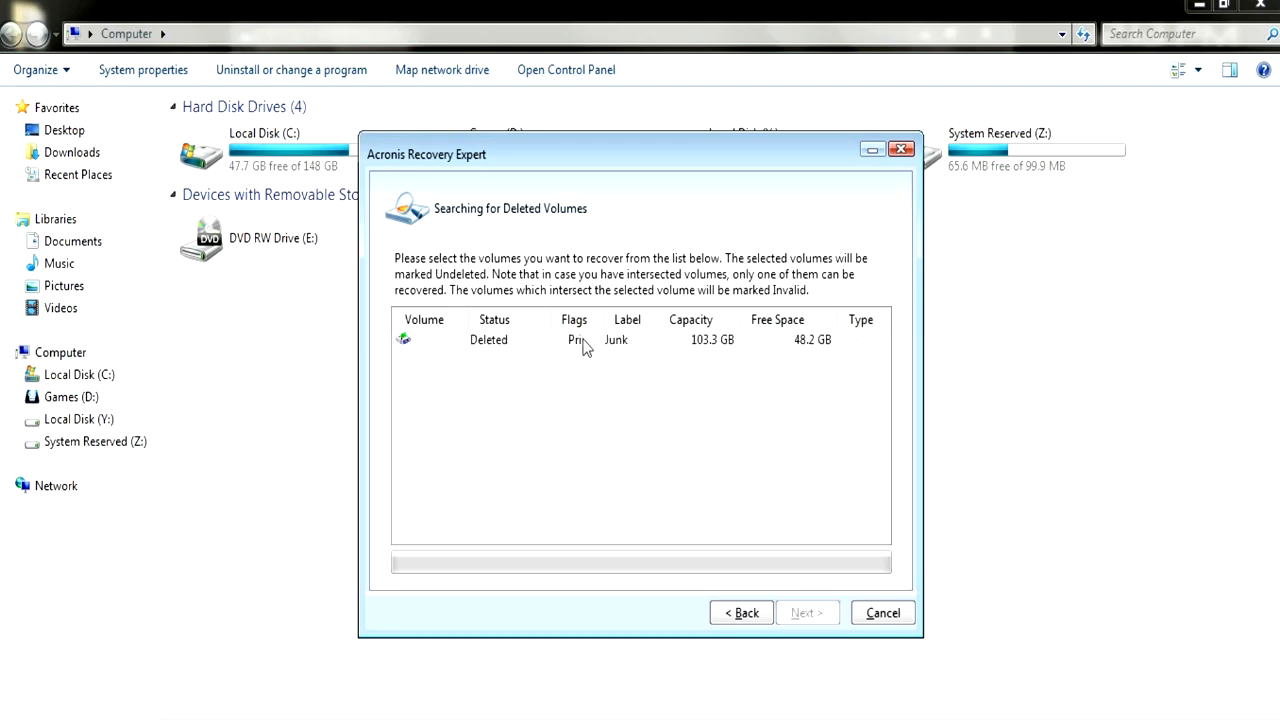
{"action": "left_click", "coordinate": [500, 350]}
{"action": "left_click", "coordinate": [527, 342]}
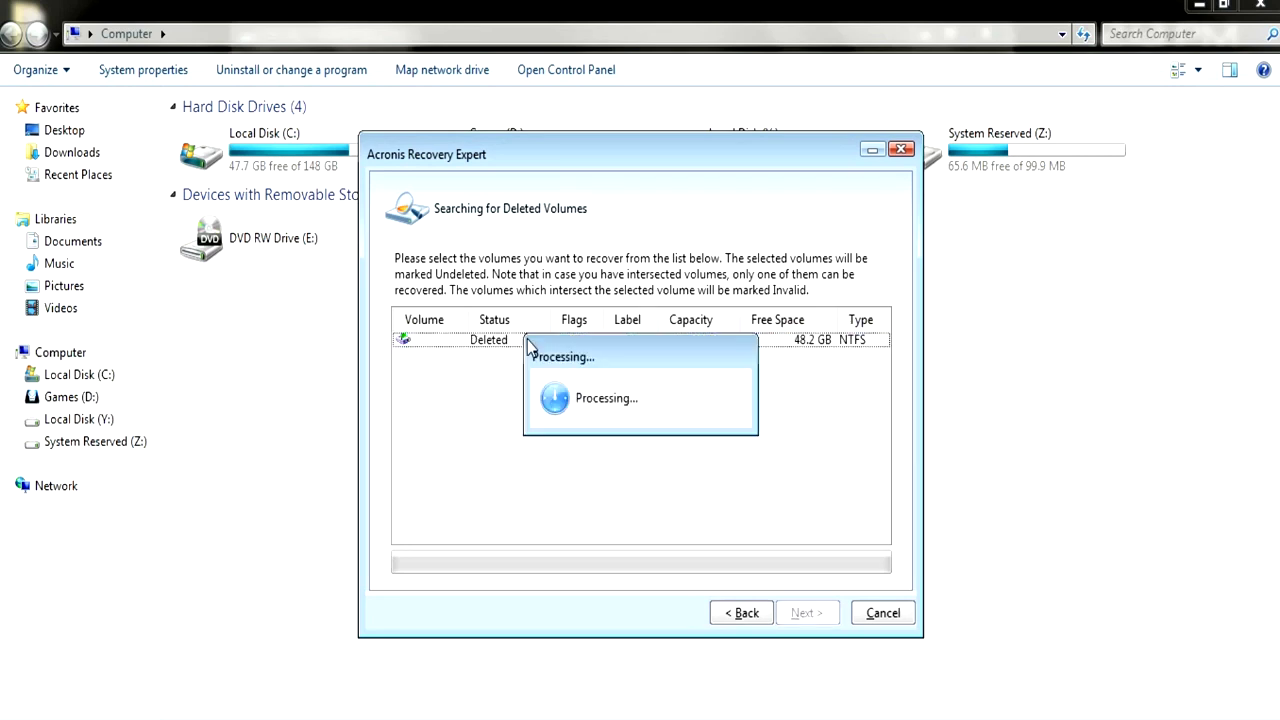
{"action": "left_click", "coordinate": [526, 341]}
{"action": "left_click", "coordinate": [526, 341]}
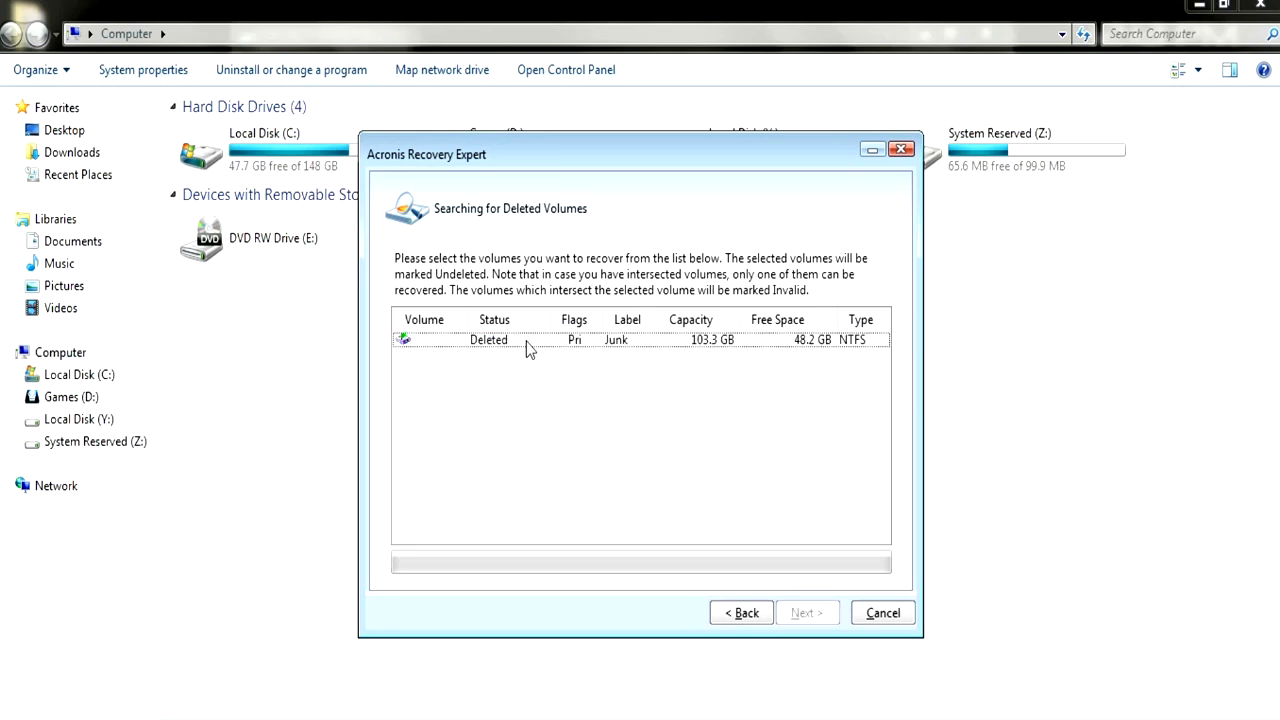
{"action": "left_click", "coordinate": [526, 341]}
{"action": "left_click", "coordinate": [807, 615]}
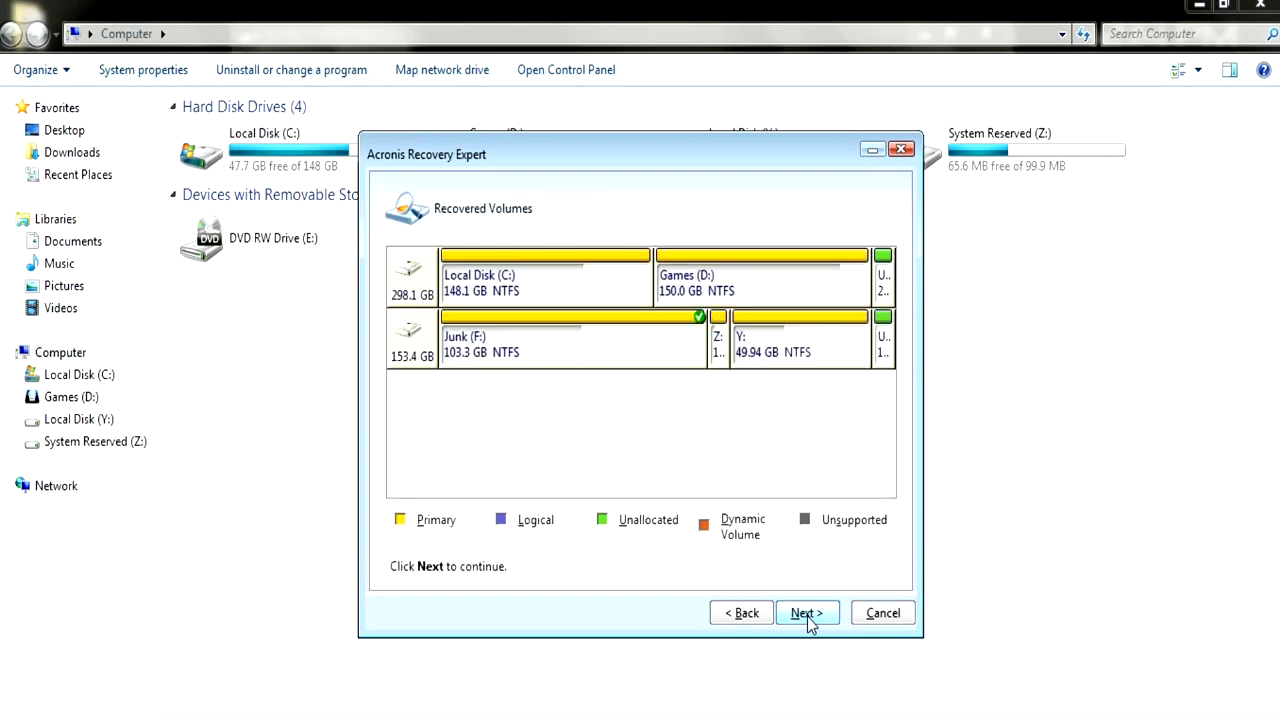
Proceed with restoring Junk as F: and exit the wizard from the Congratulations page.
{"action": "left_click", "coordinate": [807, 614]}
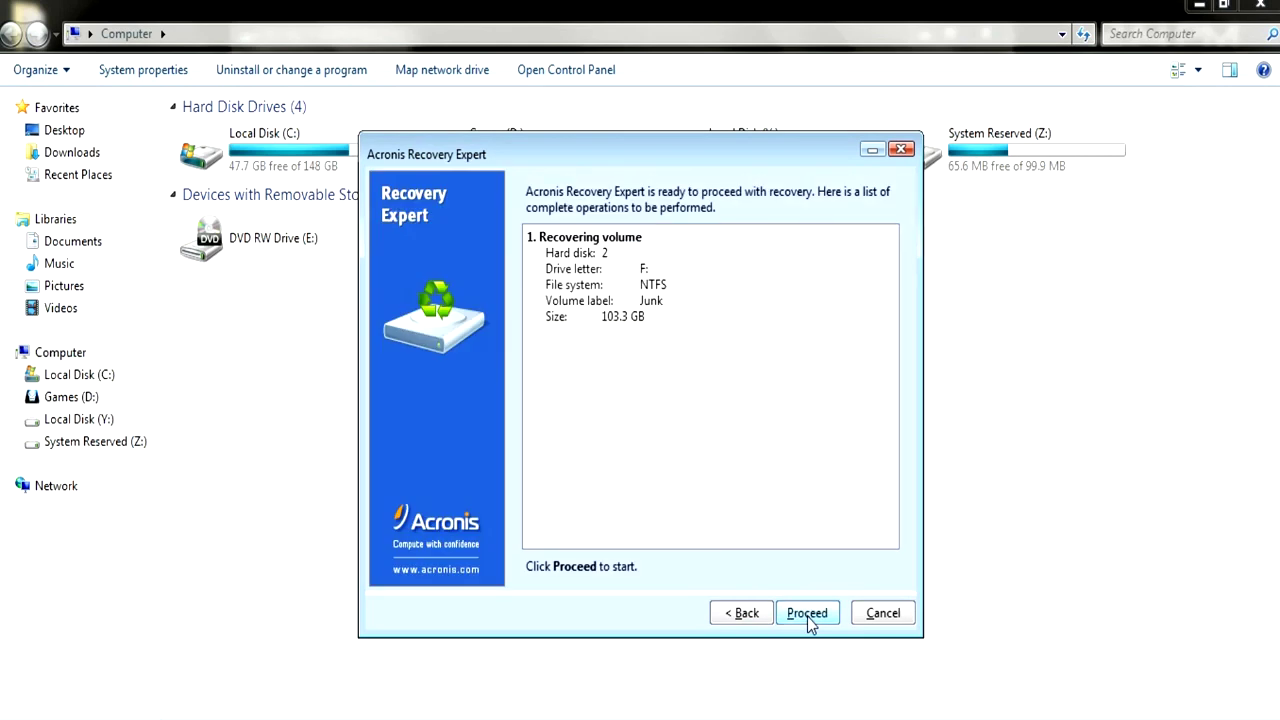
{"action": "left_click", "coordinate": [806, 615]}
{"action": "left_click", "coordinate": [807, 614]}
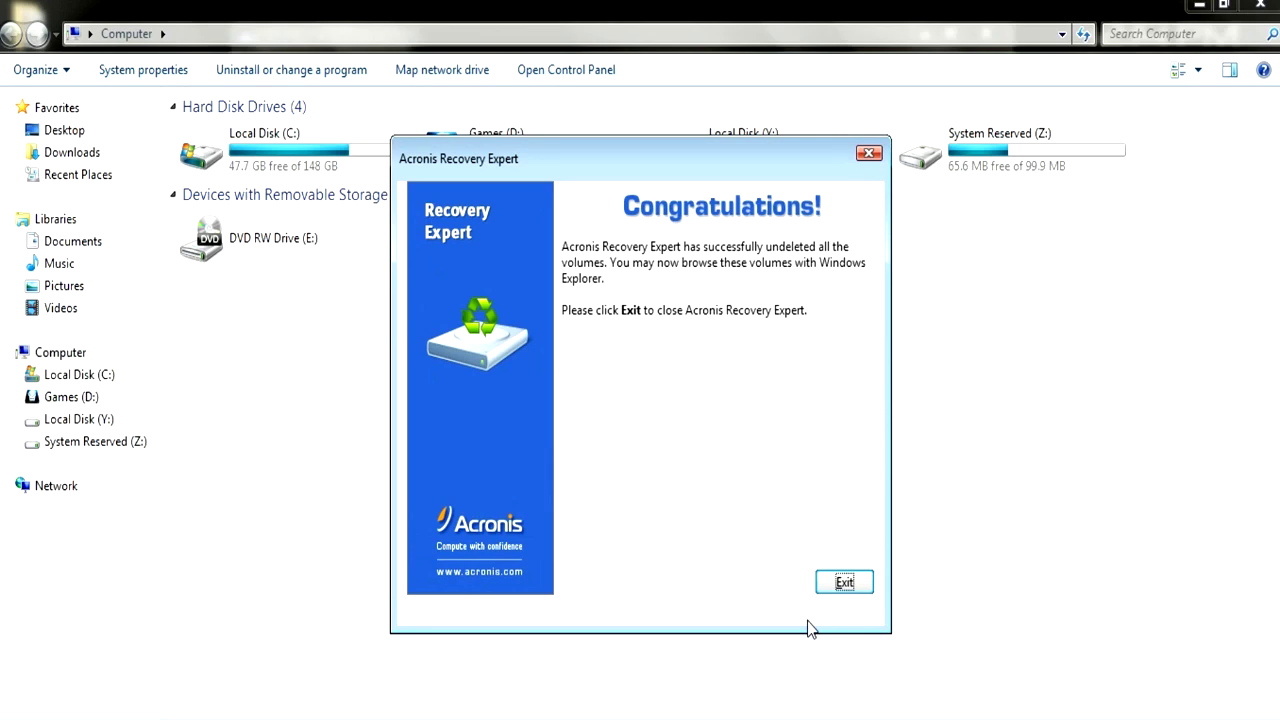
{"action": "left_click", "coordinate": [845, 583]}
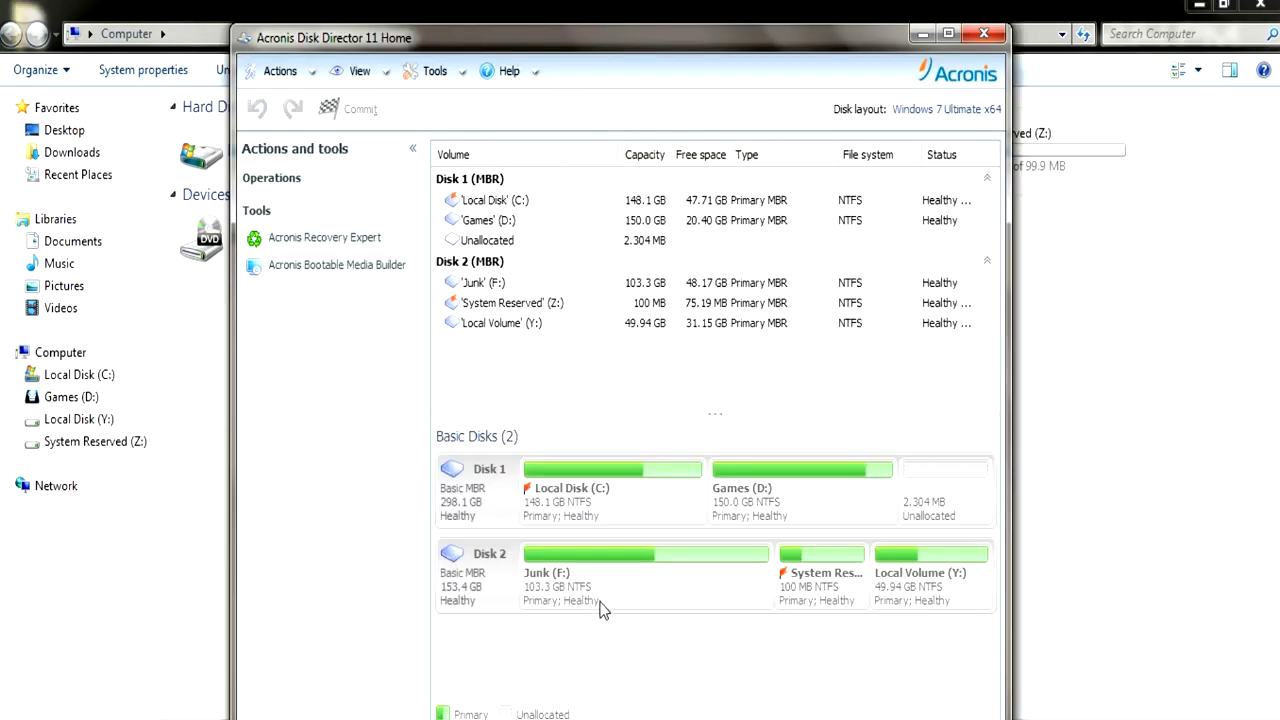
Browse the recovered Junk (F:) volume's files, selecting several entries, then close the file browser.
{"action": "left_click", "coordinate": [601, 606]}
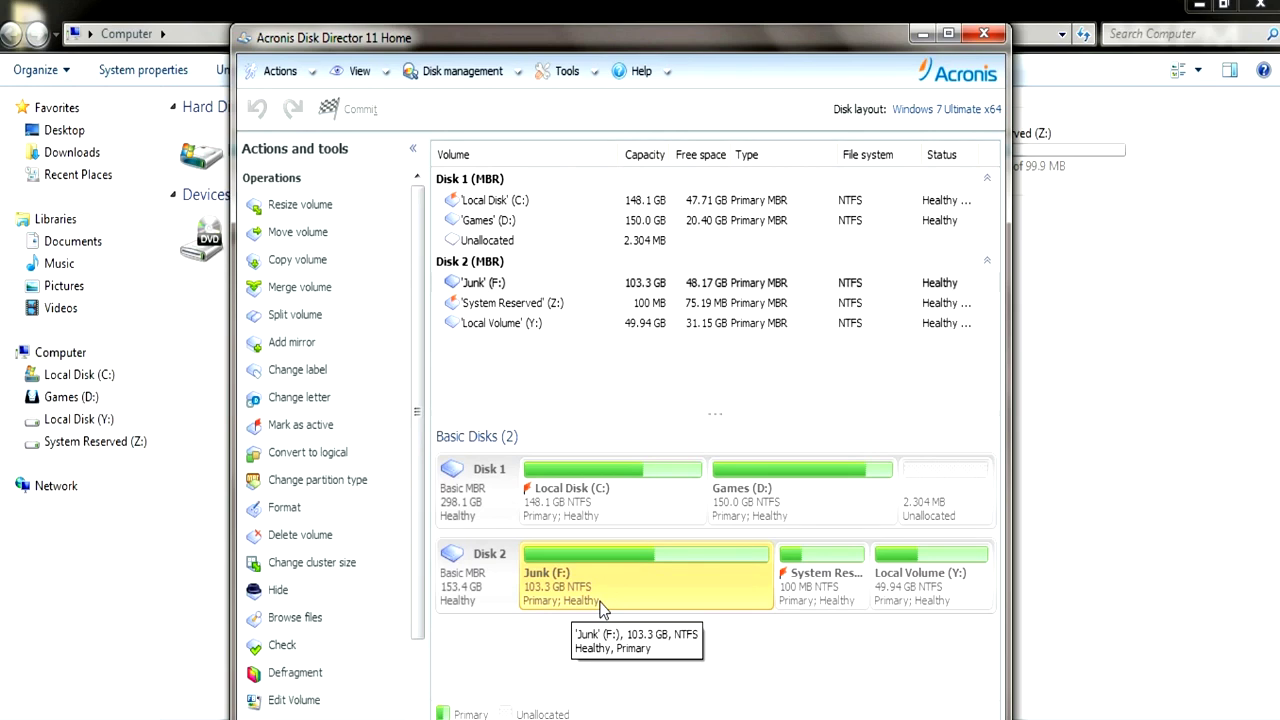
{"action": "right_click", "coordinate": [601, 606]}
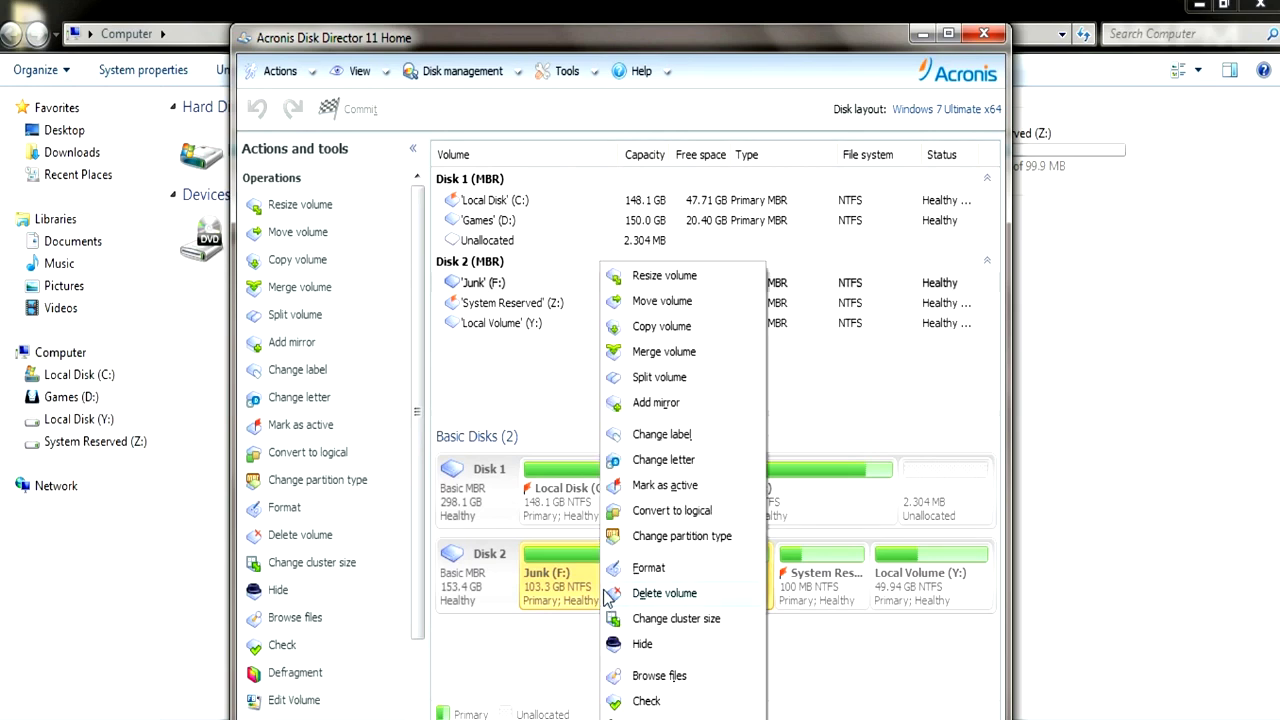
{"action": "left_click", "coordinate": [700, 682]}
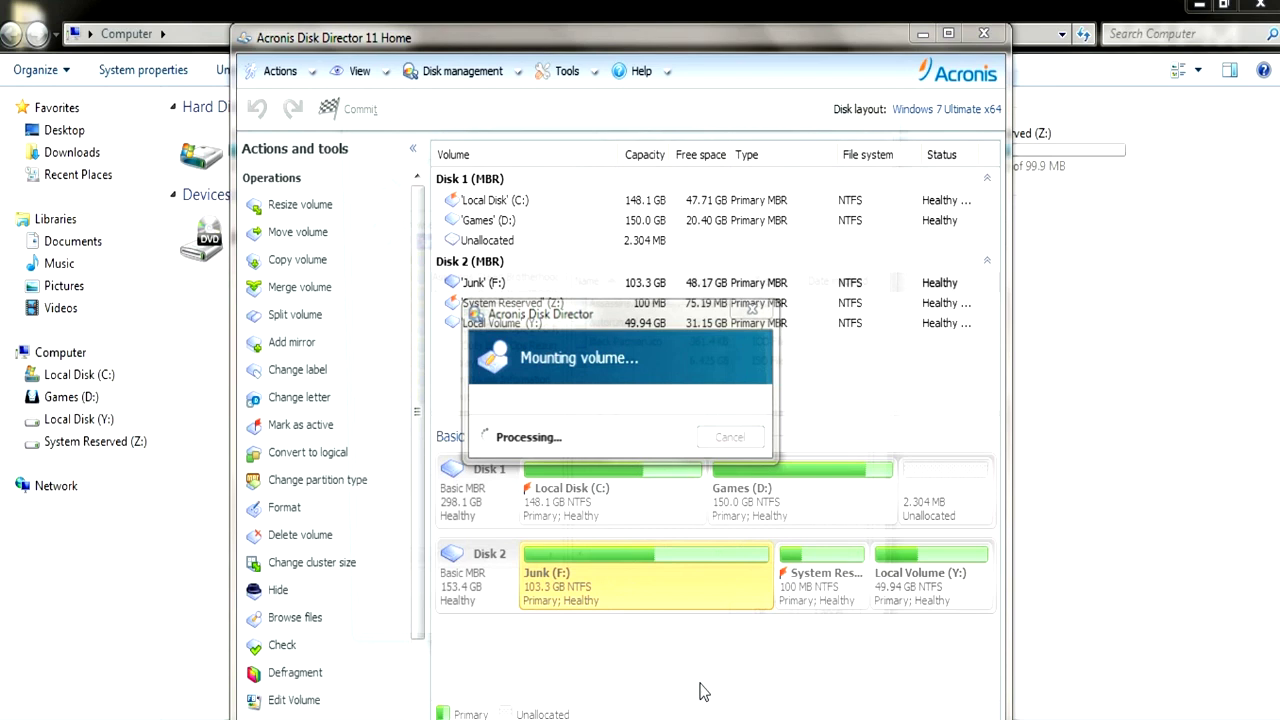
{"action": "left_click", "coordinate": [628, 308]}
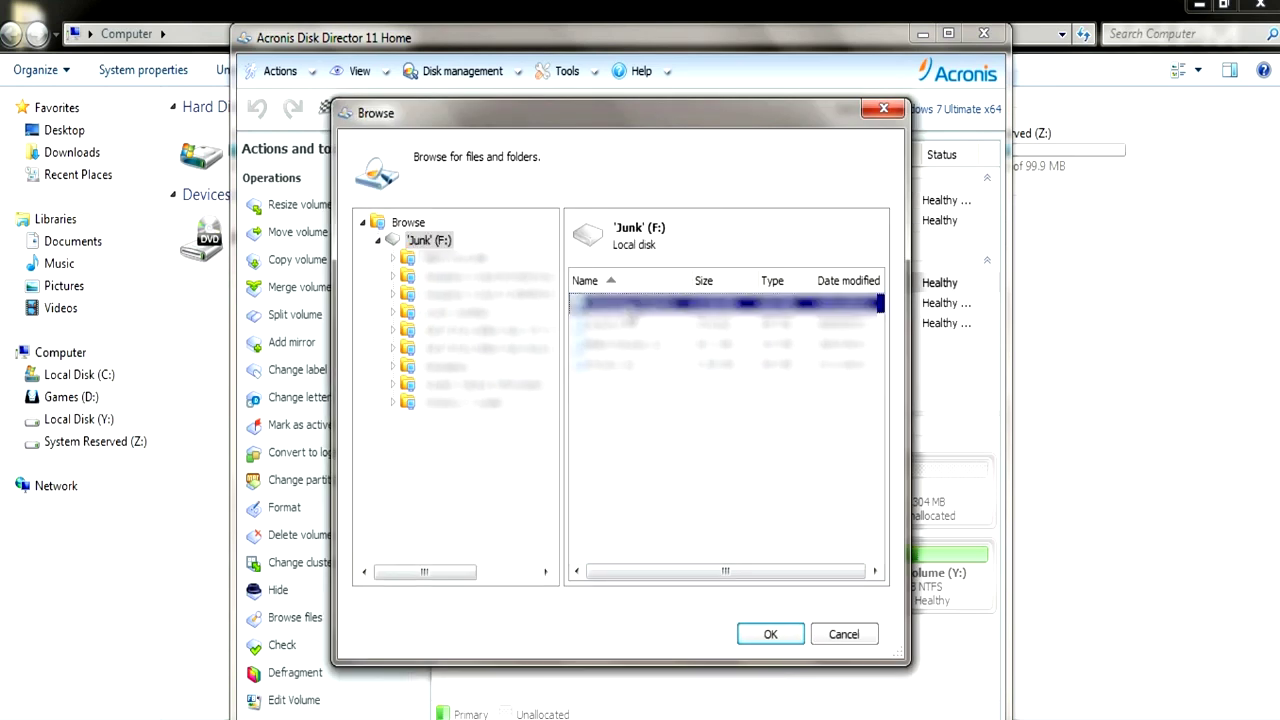
{"action": "left_click", "coordinate": [624, 326]}
{"action": "left_click", "coordinate": [615, 343]}
{"action": "left_click", "coordinate": [610, 362]}
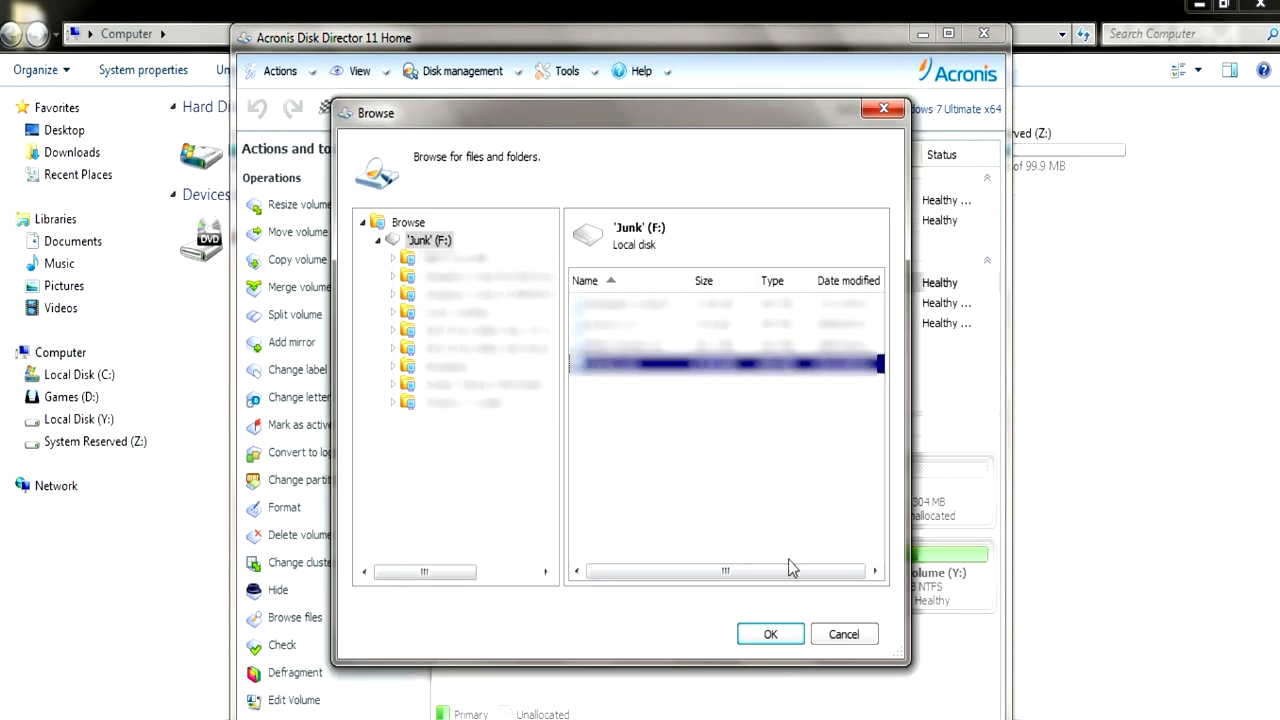
{"action": "left_click", "coordinate": [829, 638]}
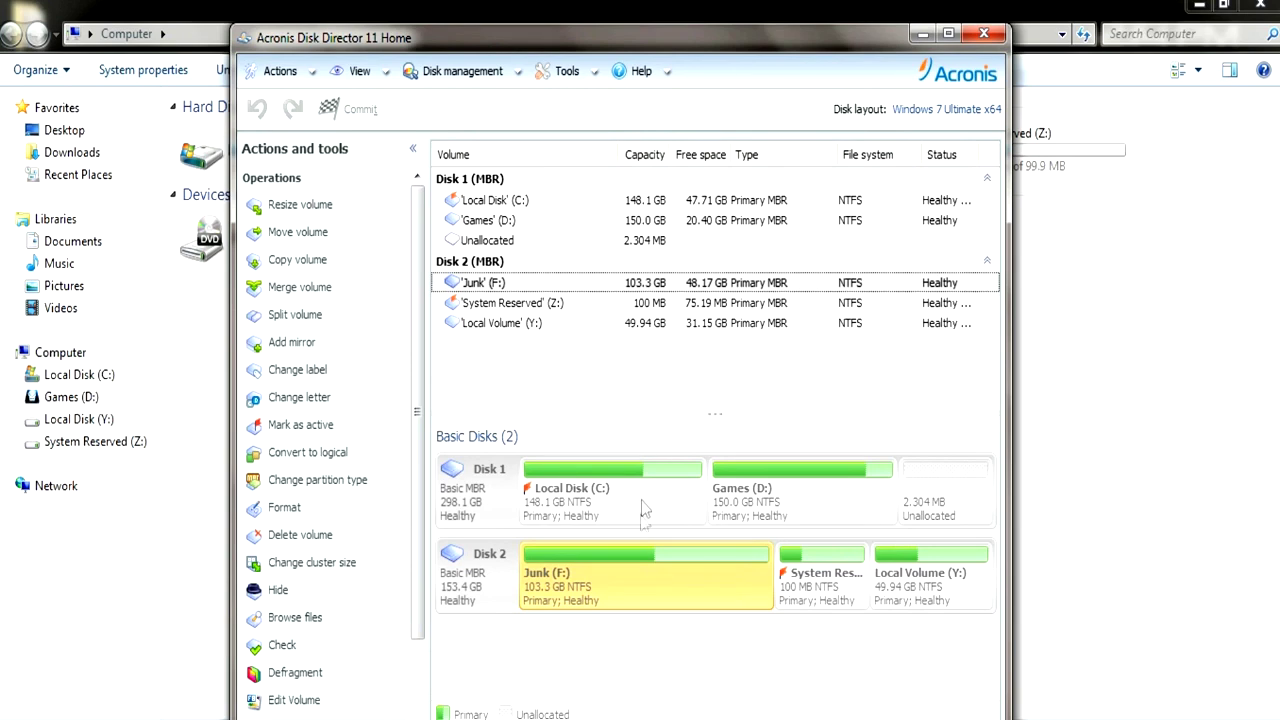
Close Disk Director and refresh the Computer drive list in Explorer.
{"action": "left_click", "coordinate": [985, 37]}
{"action": "right_click", "coordinate": [731, 410]}
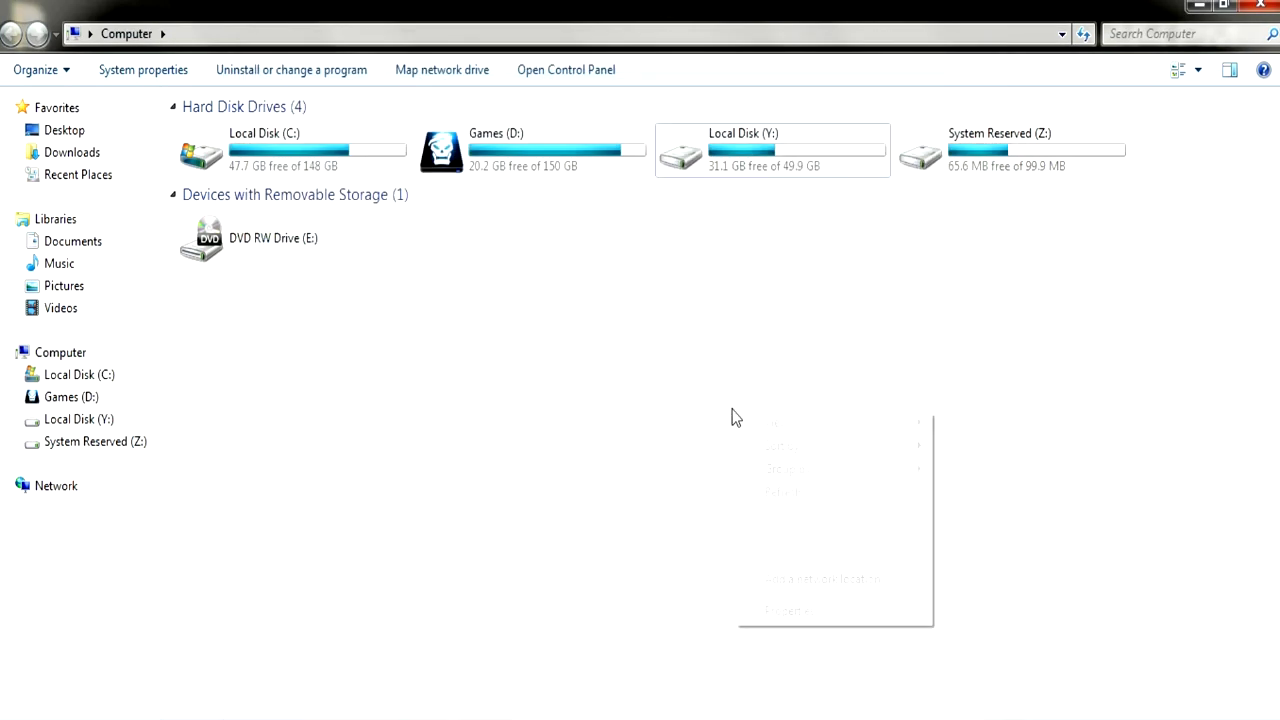
{"action": "left_click", "coordinate": [779, 491]}
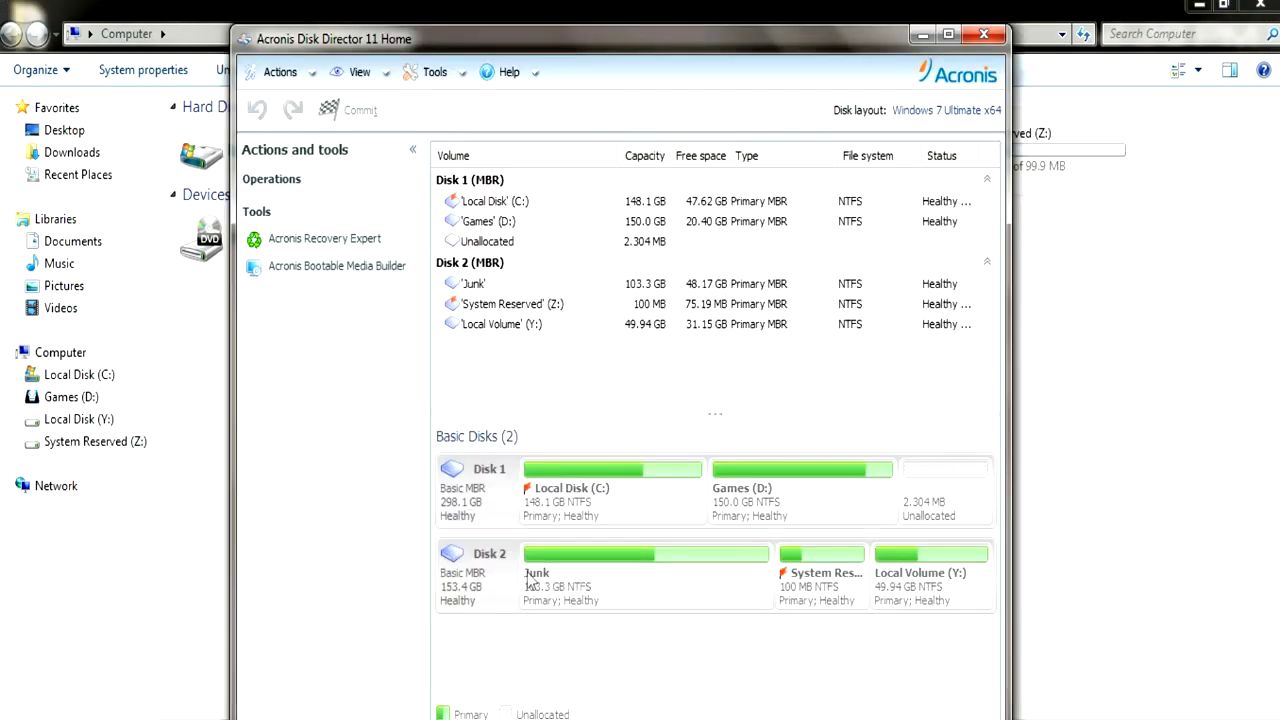
Browse the Junk partition's files on Disk 2 again, then close the file browser.
{"action": "left_click", "coordinate": [582, 587]}
{"action": "right_click", "coordinate": [582, 587]}
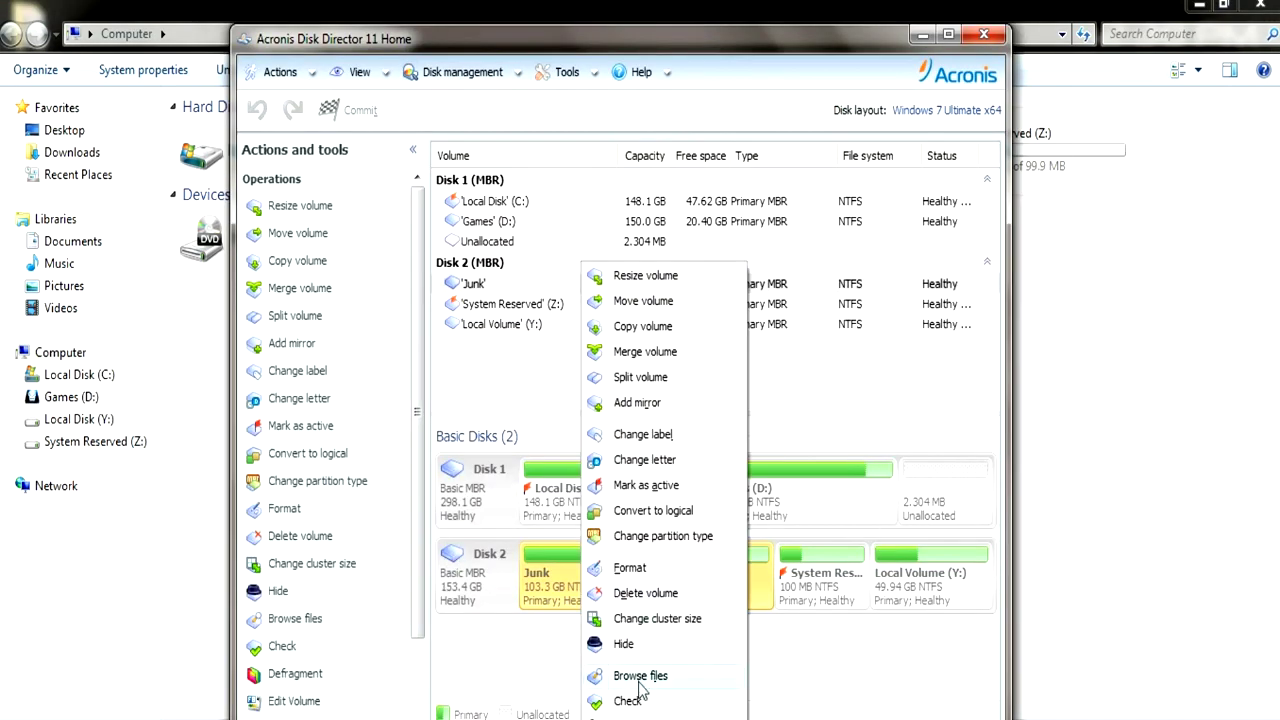
{"action": "left_click", "coordinate": [641, 594]}
{"action": "left_click", "coordinate": [764, 634]}
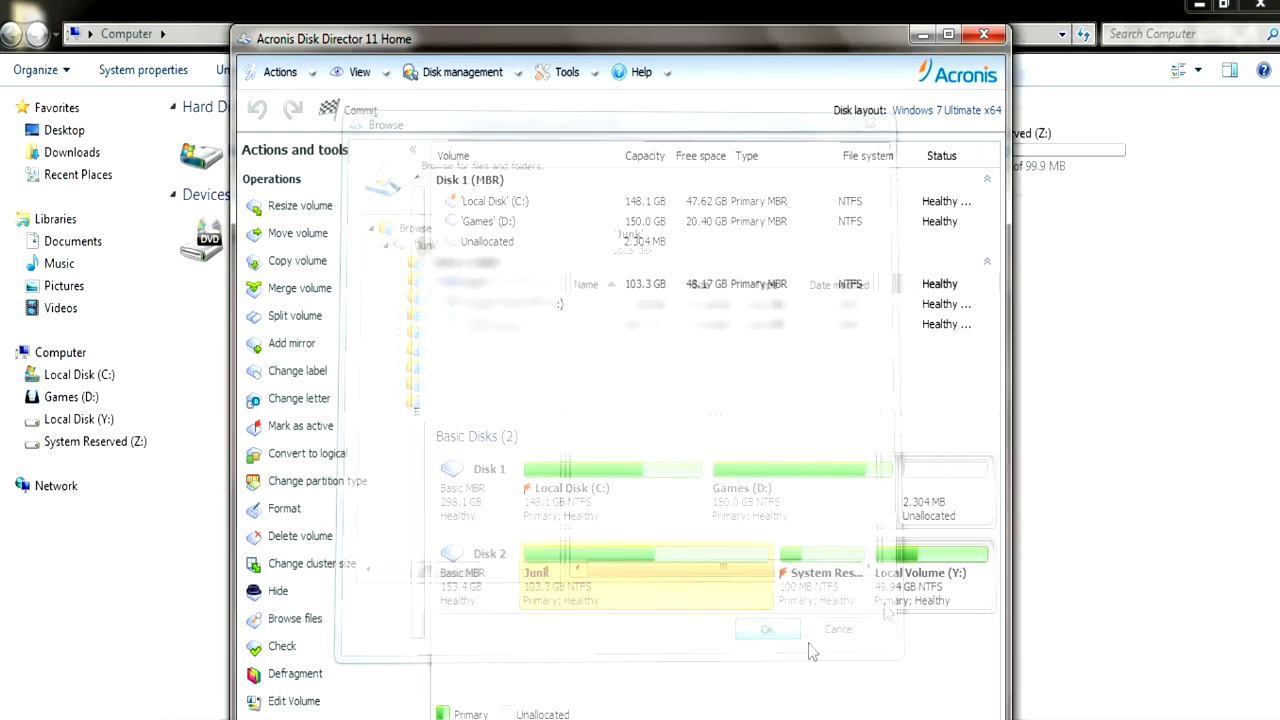
Close Disk Director, open Computer Management's Disk Management, and select the letterless Junk partition on Disk 1.
{"action": "left_click", "coordinate": [983, 35]}
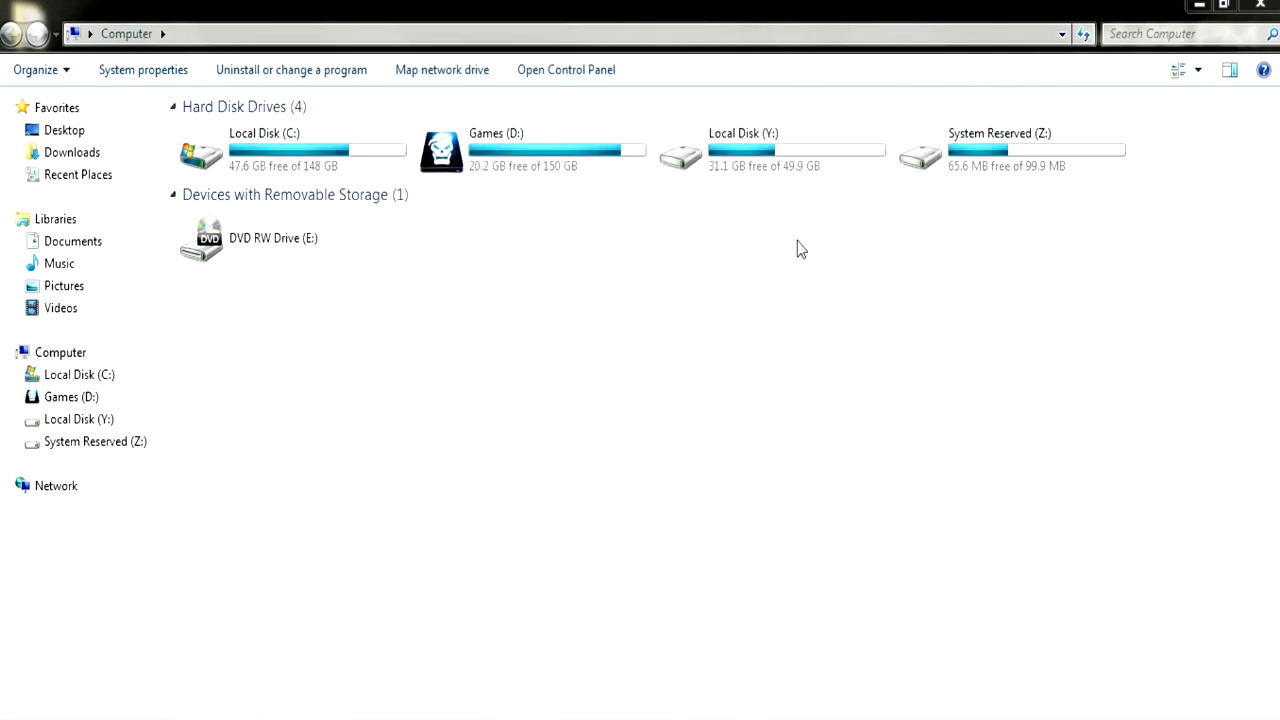
{"action": "right_click", "coordinate": [63, 354]}
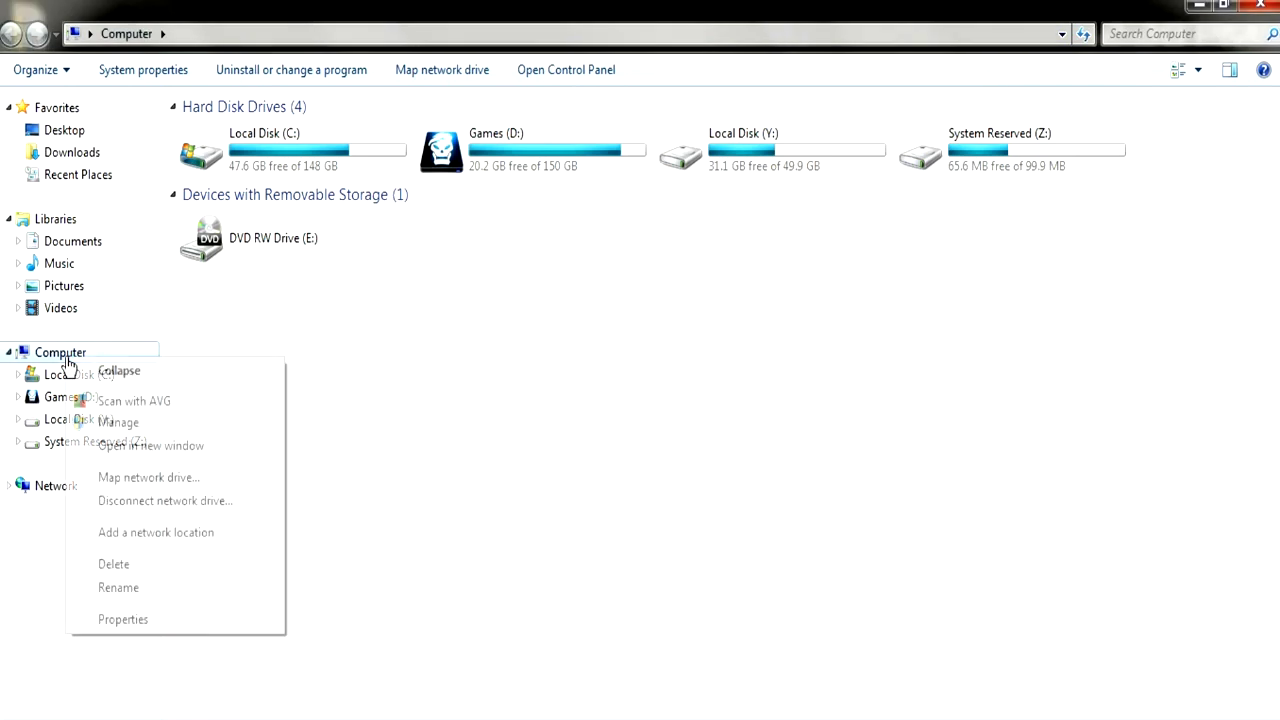
{"action": "left_click", "coordinate": [166, 422]}
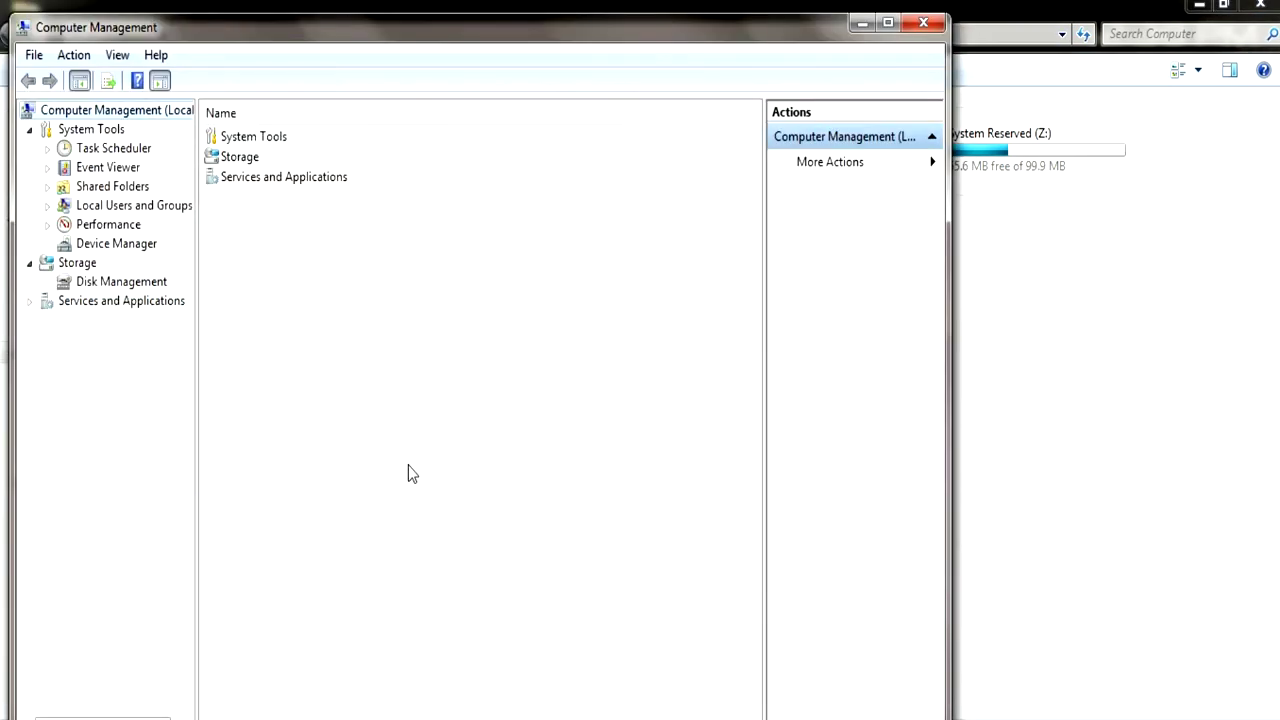
{"action": "left_click", "coordinate": [120, 283]}
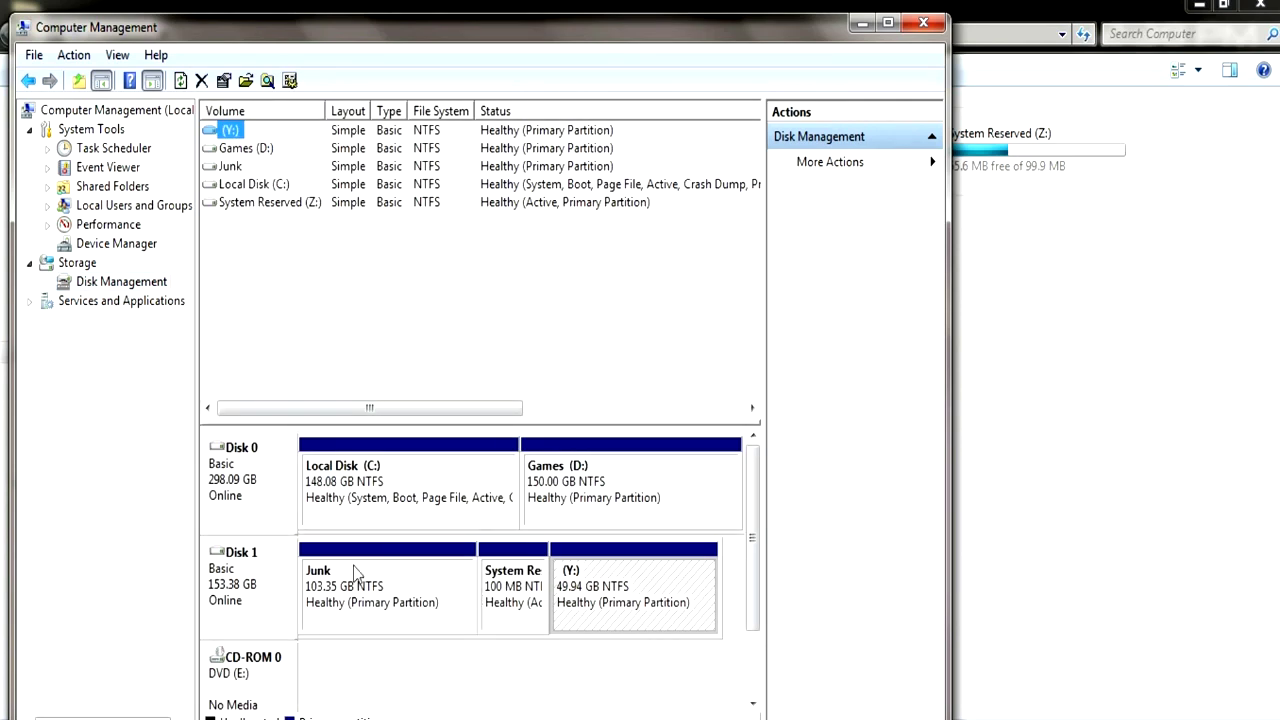
{"action": "left_click", "coordinate": [356, 572]}
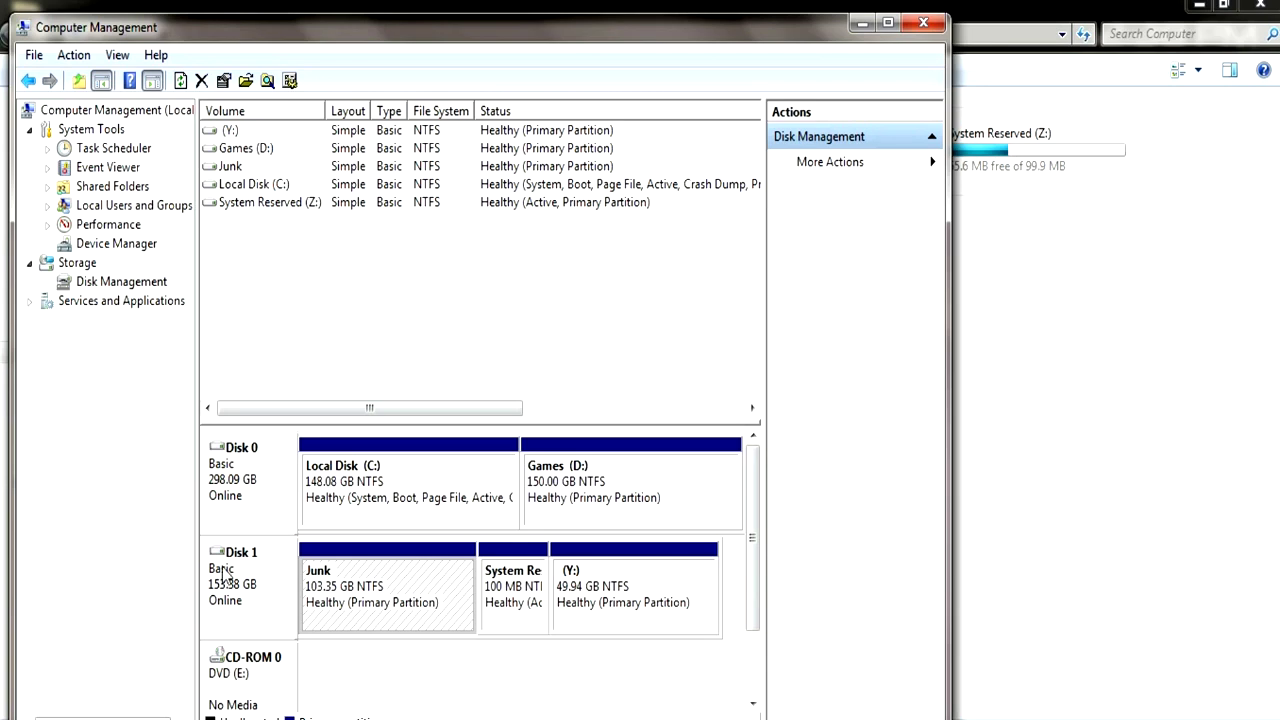
Assign drive letter F to the Junk partition and dismiss the AutoPlay prompt.
{"action": "right_click", "coordinate": [356, 606]}
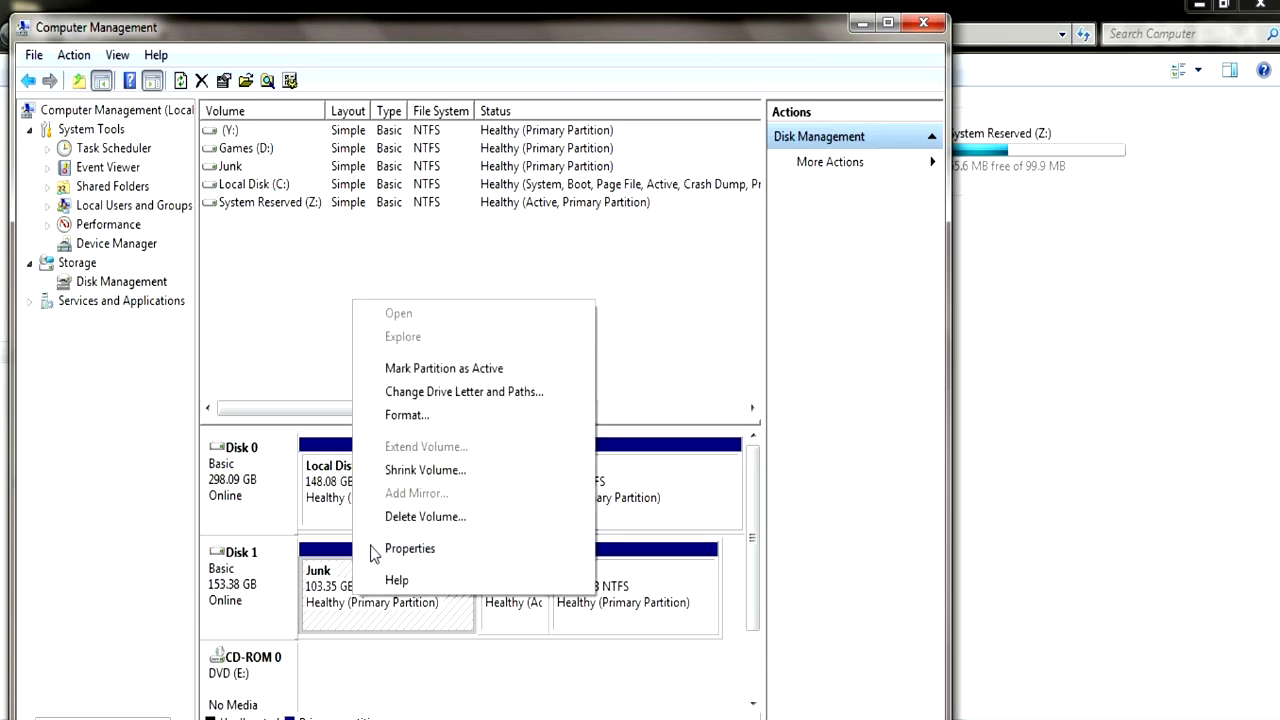
{"action": "left_click", "coordinate": [442, 393]}
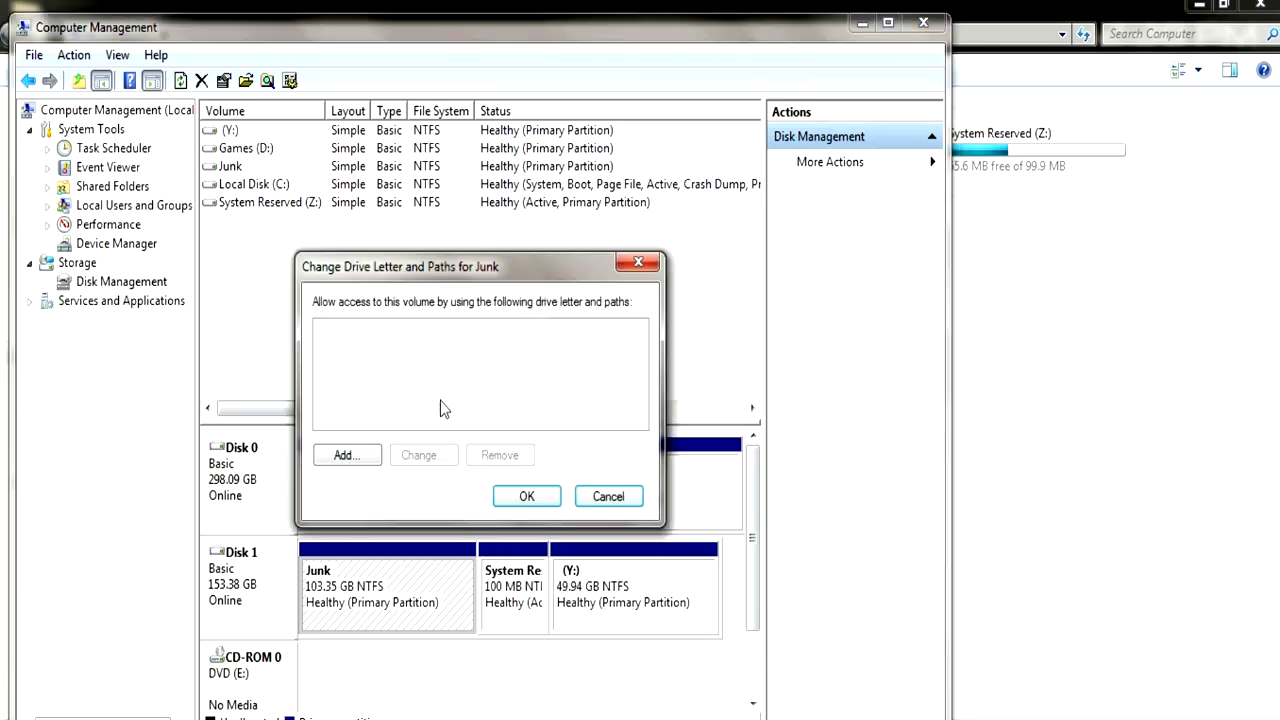
{"action": "left_click", "coordinate": [363, 457]}
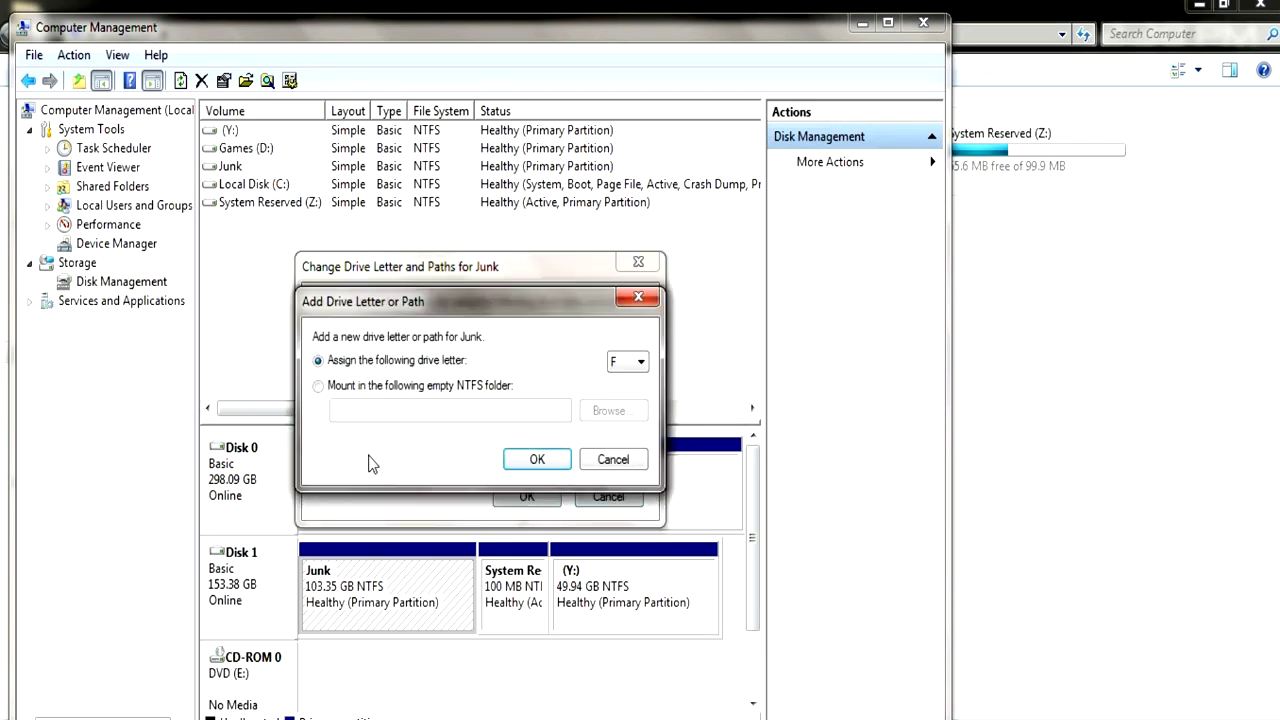
{"action": "left_click", "coordinate": [620, 364]}
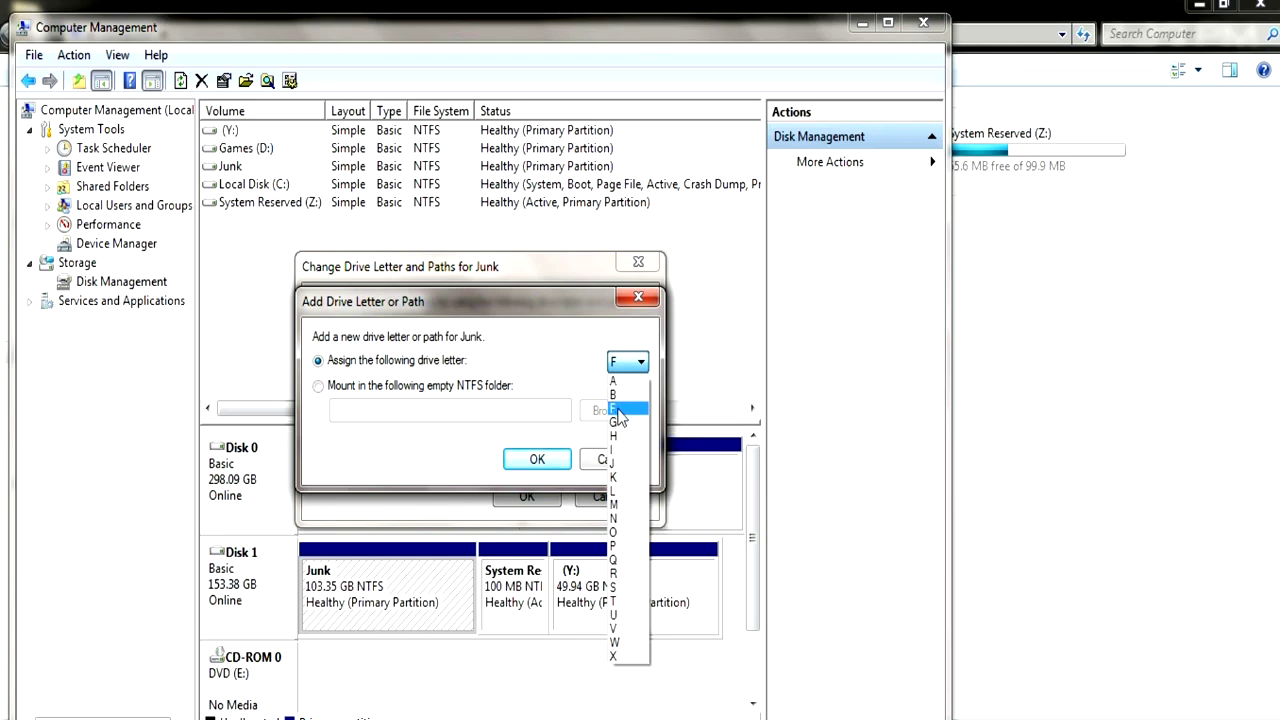
{"action": "left_click", "coordinate": [621, 411]}
{"action": "left_click", "coordinate": [514, 462]}
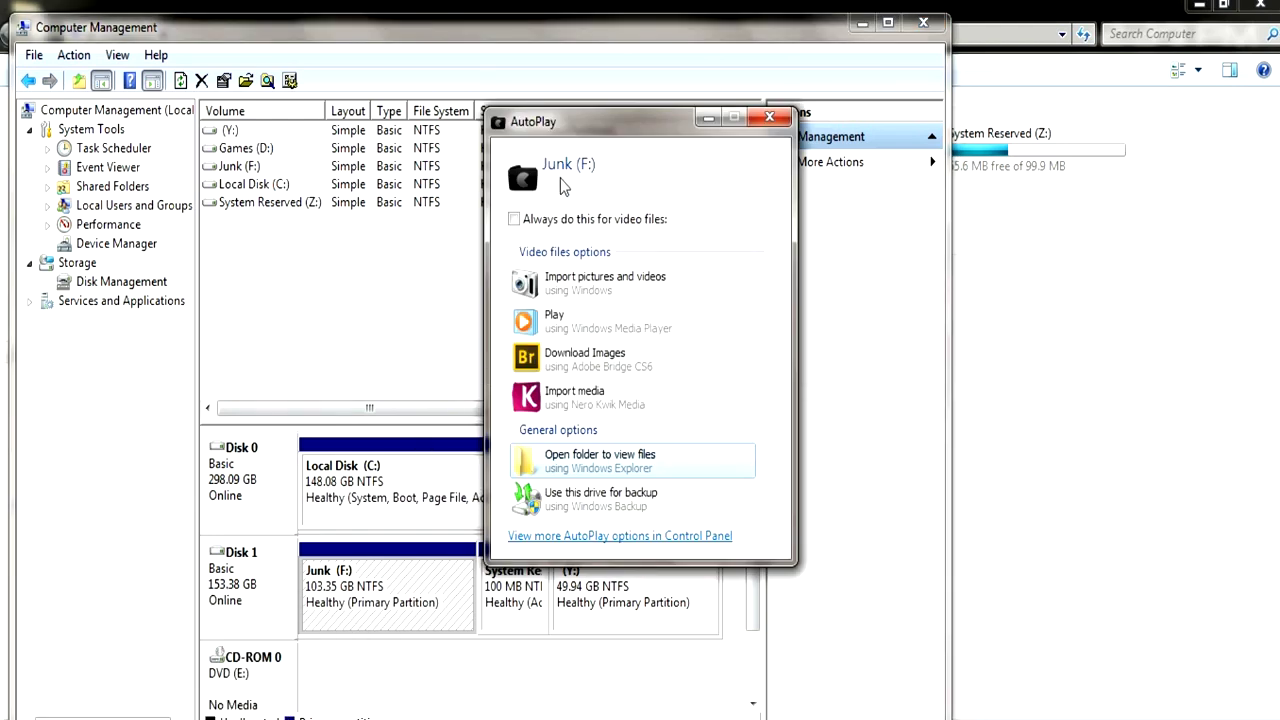
{"action": "left_click", "coordinate": [769, 118]}
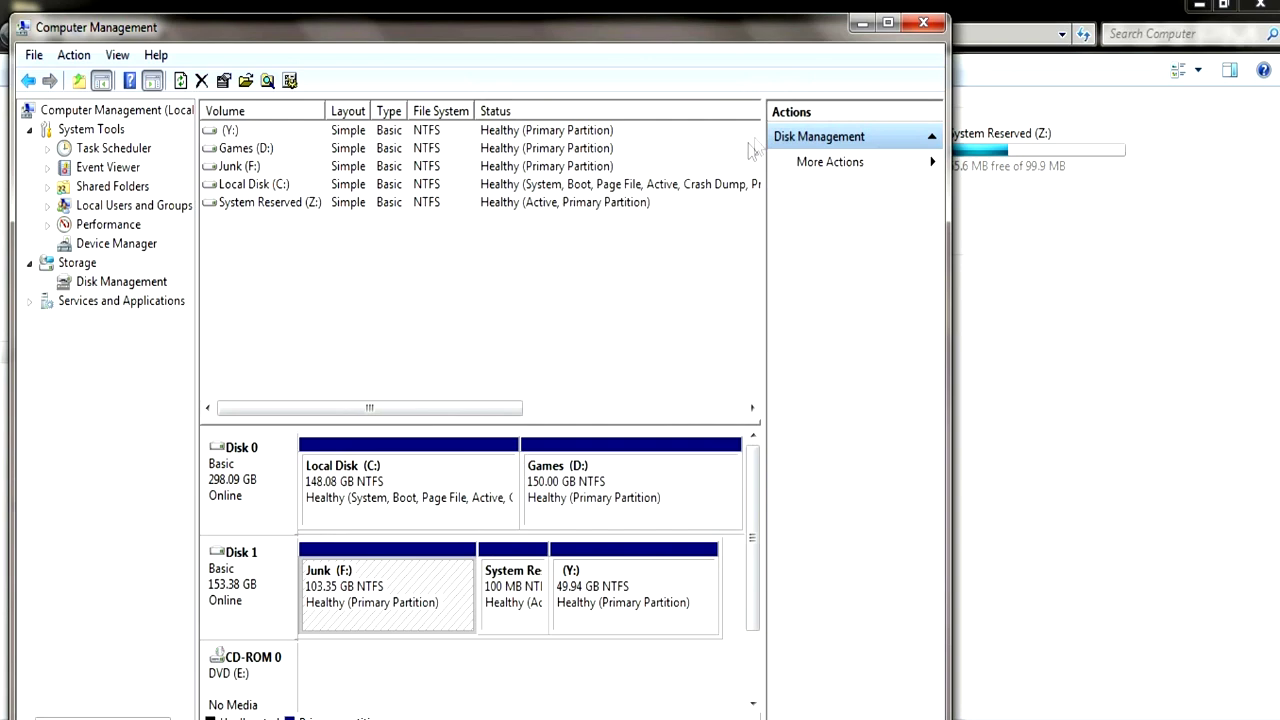
Close Computer Management and refresh Explorer's Computer view so Junk (F:) shows 47.9 GB free of 103 GB.
{"action": "left_click", "coordinate": [910, 26]}
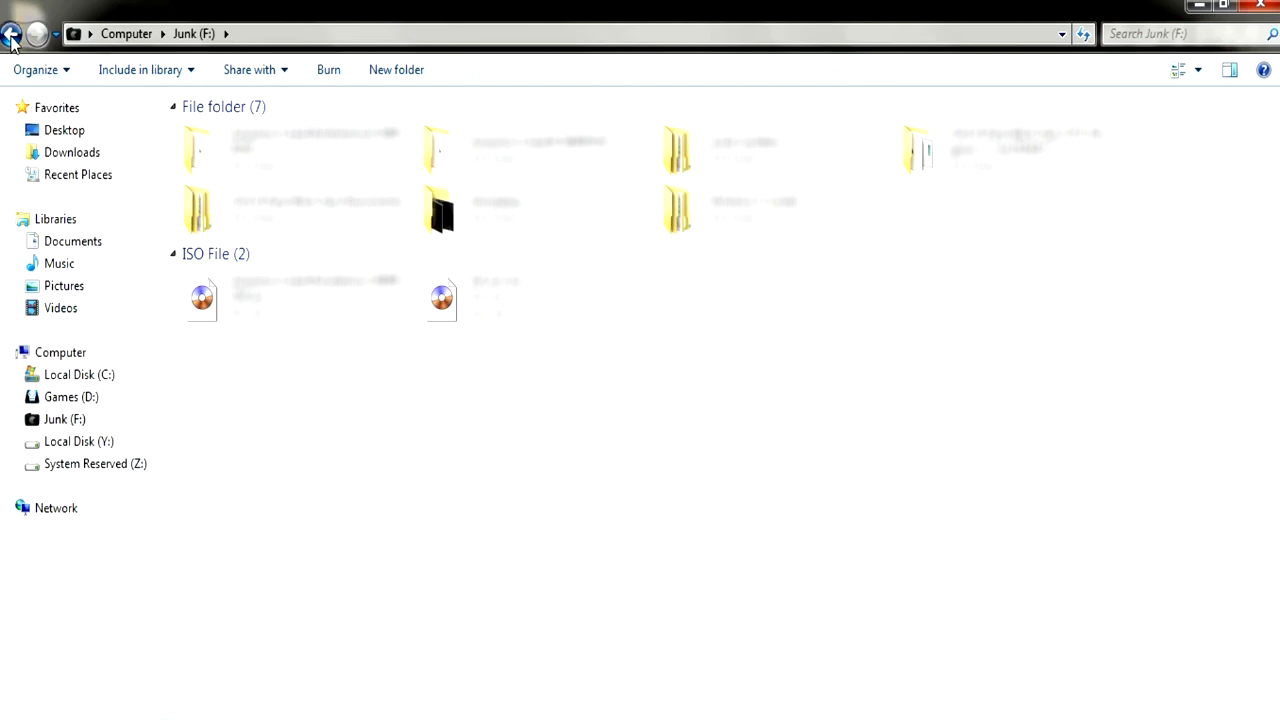
{"action": "left_click", "coordinate": [11, 36]}
{"action": "right_click", "coordinate": [414, 458]}
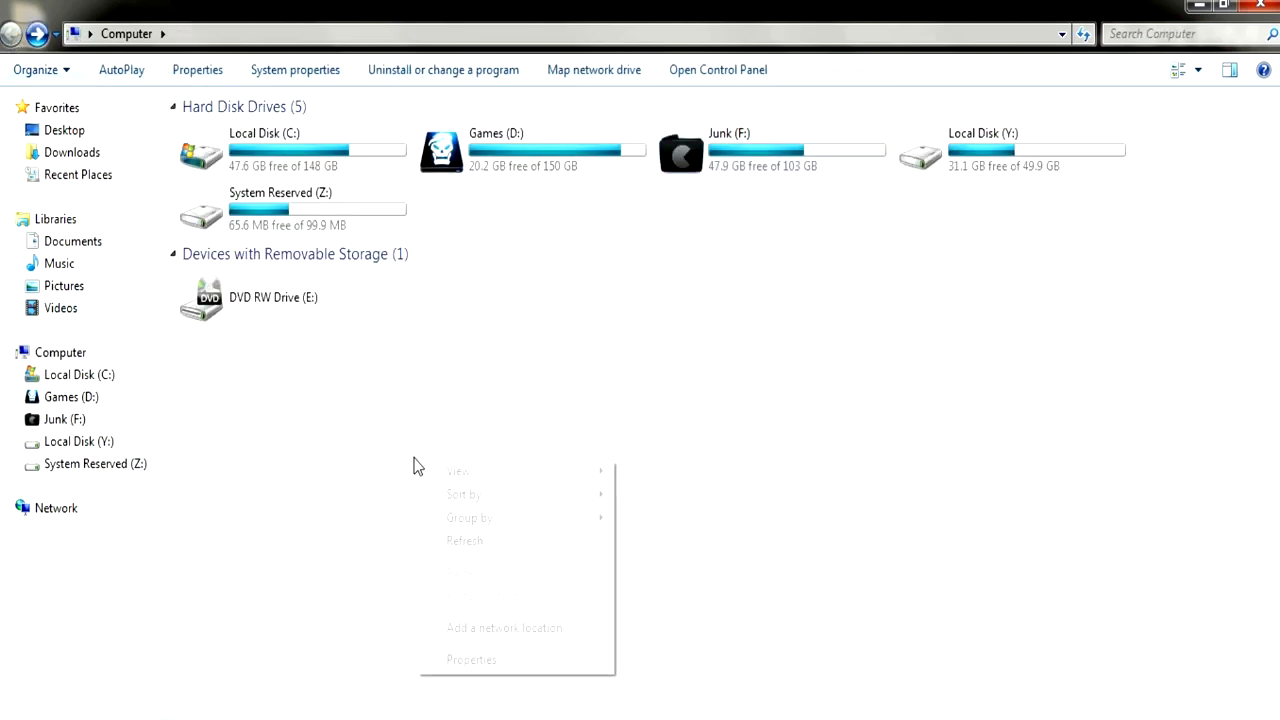
{"action": "left_click", "coordinate": [450, 544]}
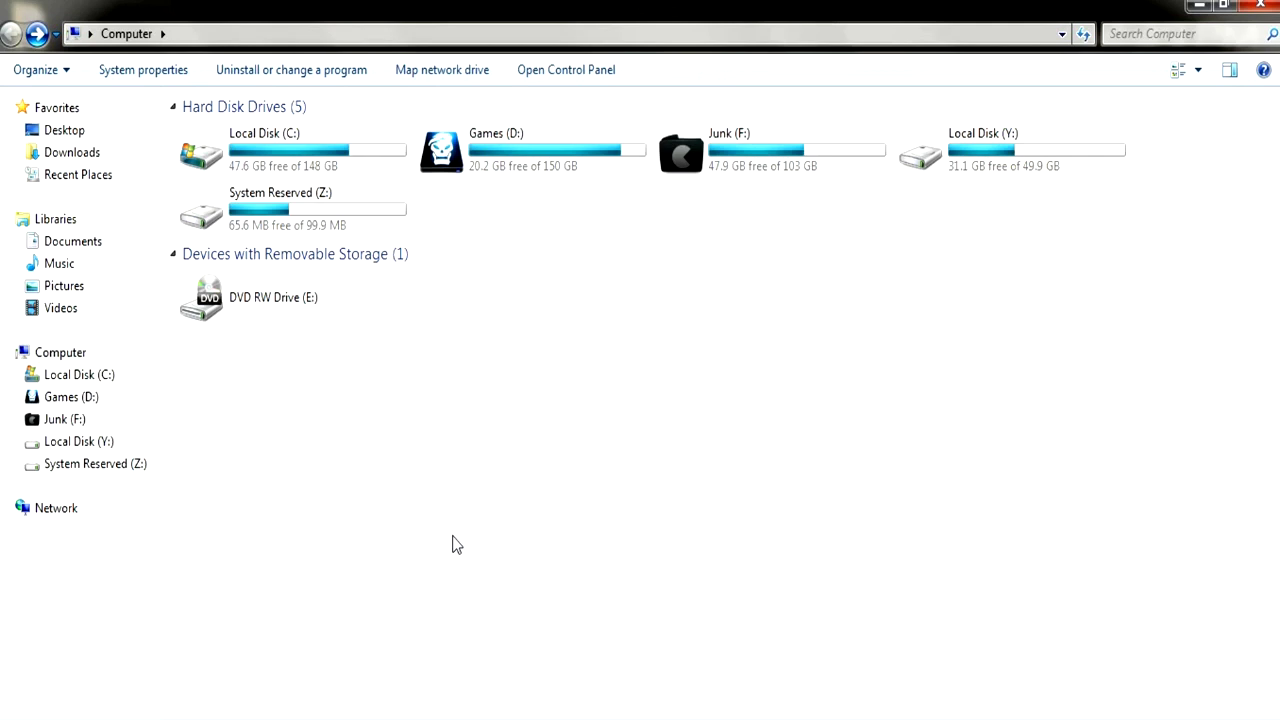